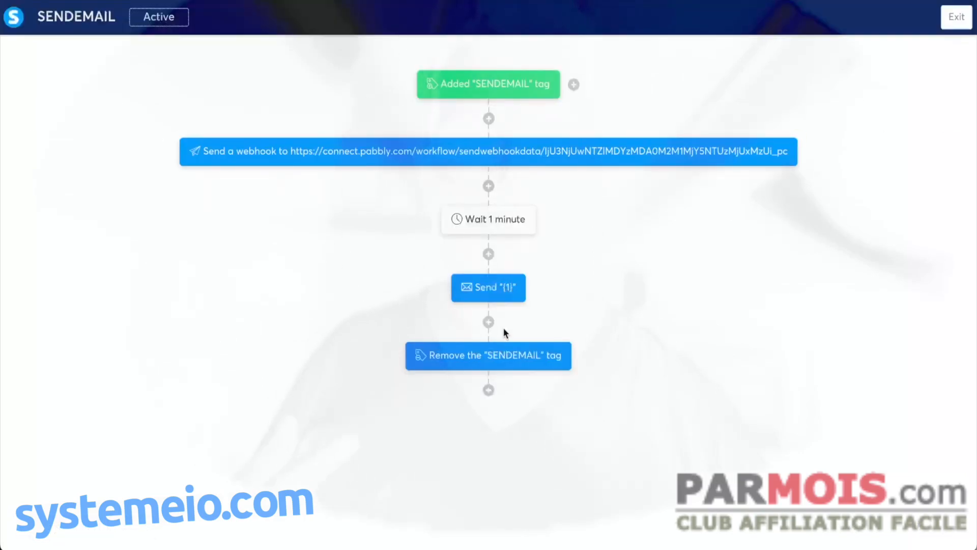
# - Inspect the workflow's send-email action and its list of available emails, keeping the email {1} chosen
pyautogui.moveTo(492, 290)
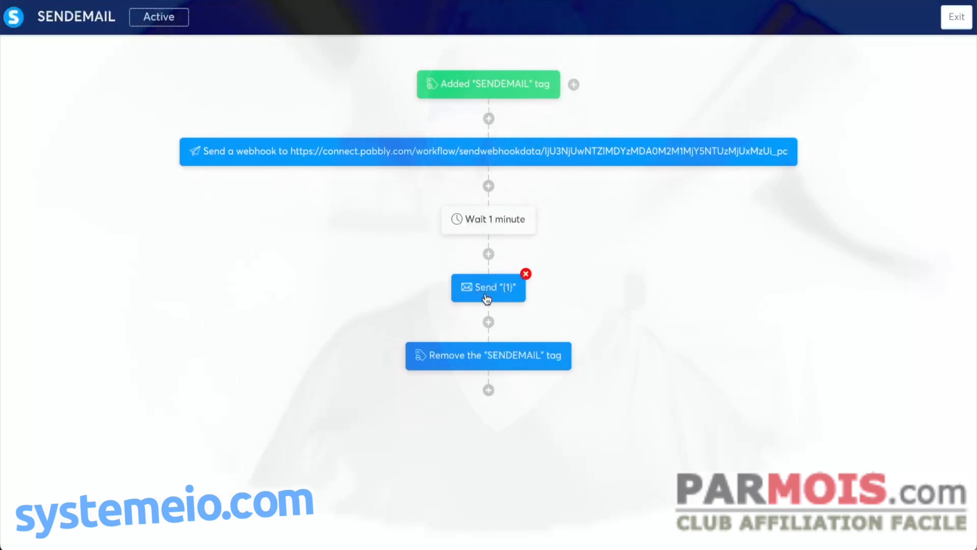
pyautogui.click(493, 289)
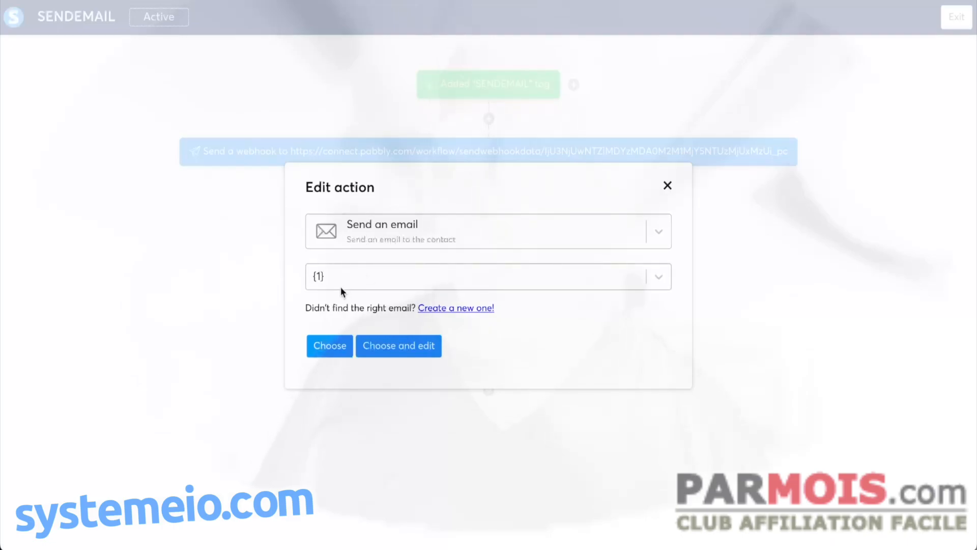
pyautogui.click(658, 278)
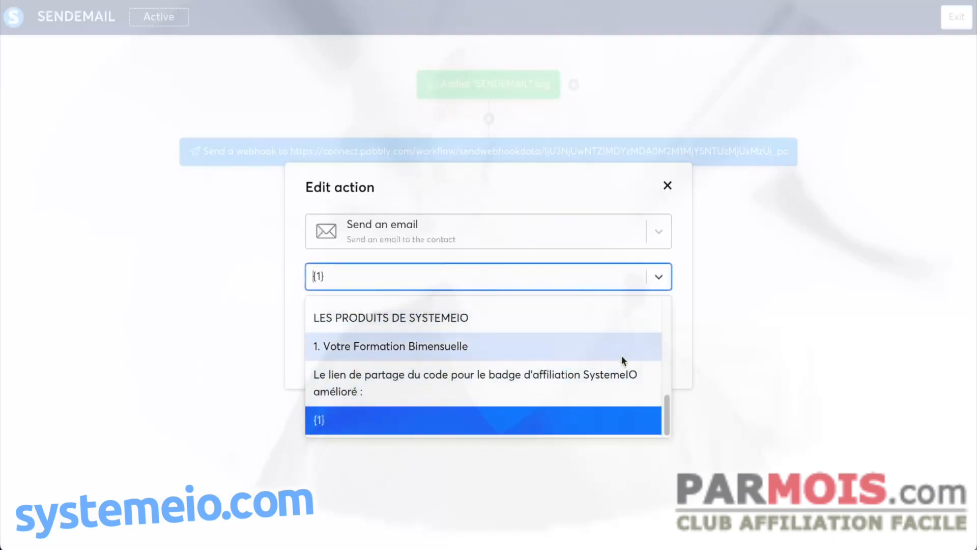
pyautogui.click(659, 277)
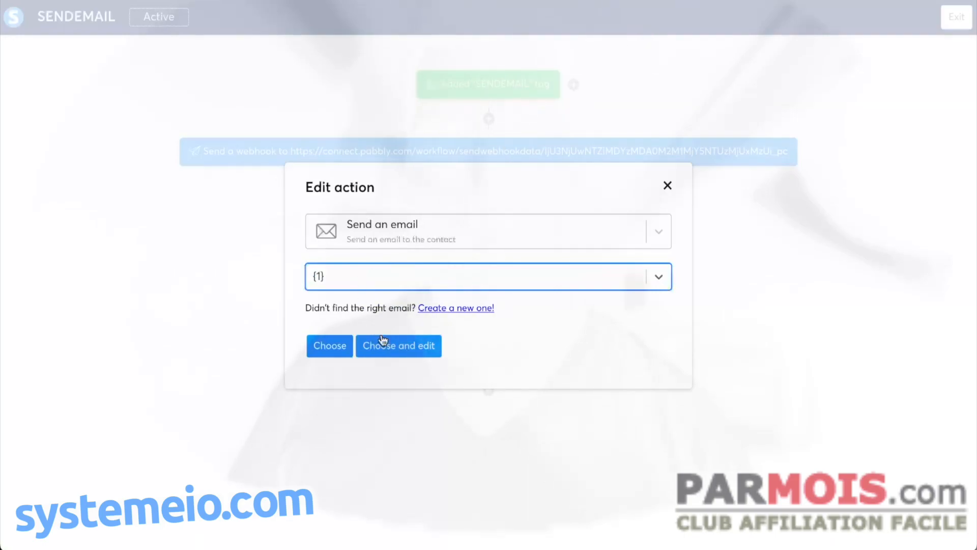
pyautogui.click(329, 347)
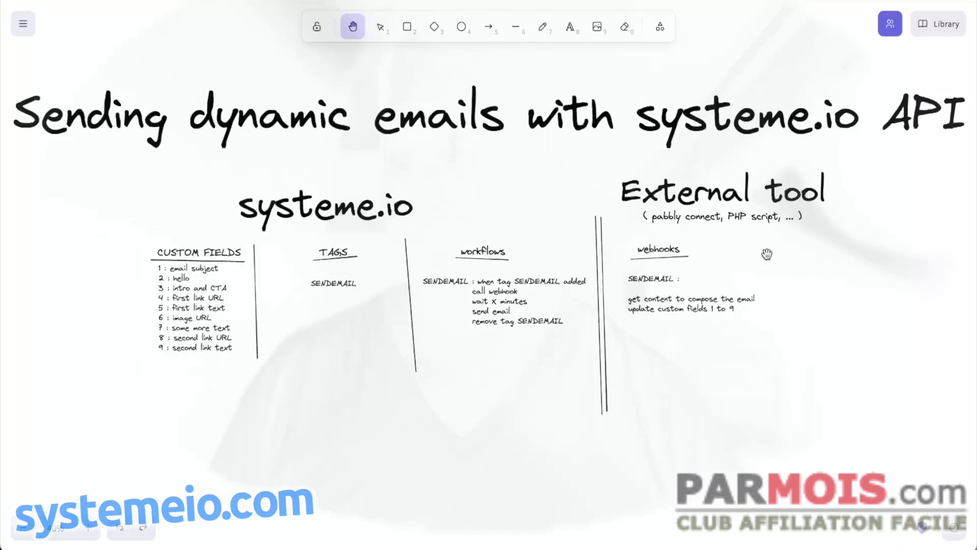
# - Switch to the whiteboard diagram and examine the systeme.io custom fields section up close
pyautogui.click(89, 531)
pyautogui.click(89, 531)
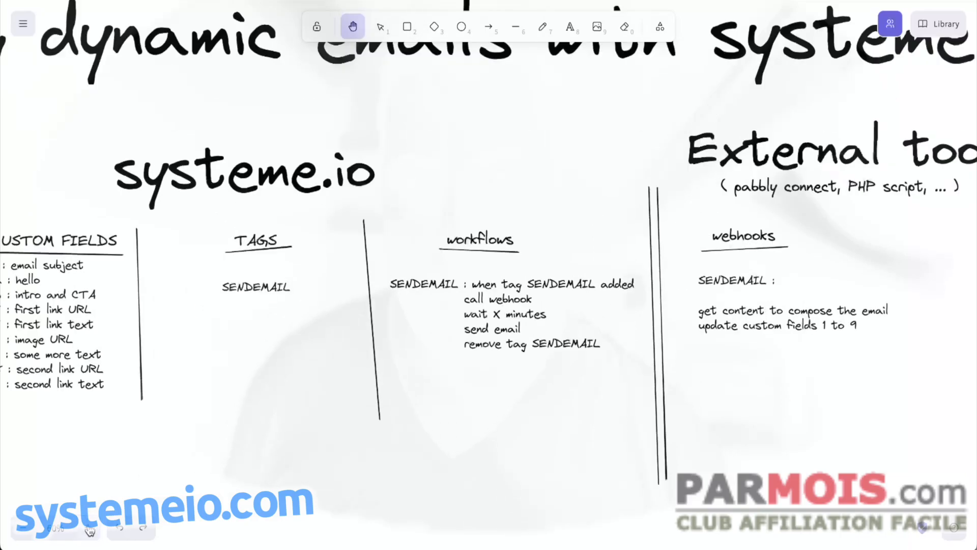
pyautogui.click(89, 531)
pyautogui.click(89, 531)
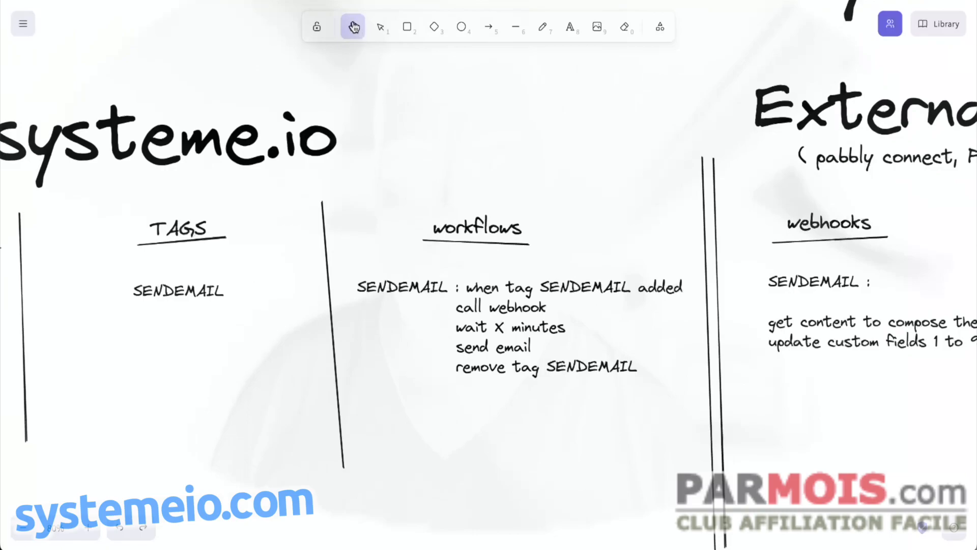
pyautogui.moveTo(94, 251); pyautogui.dragTo(424, 204)
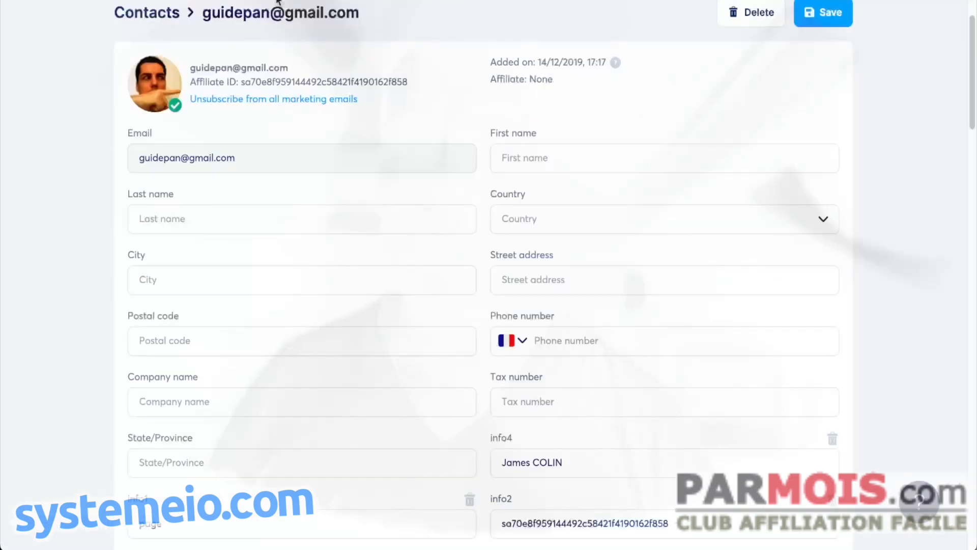
# - Review the contact's custom fields 1 to 9 in systeme.io and look at the form for creating a custom field
pyautogui.scroll(-1, 428, 125)
pyautogui.scroll(-6, 427, 128)
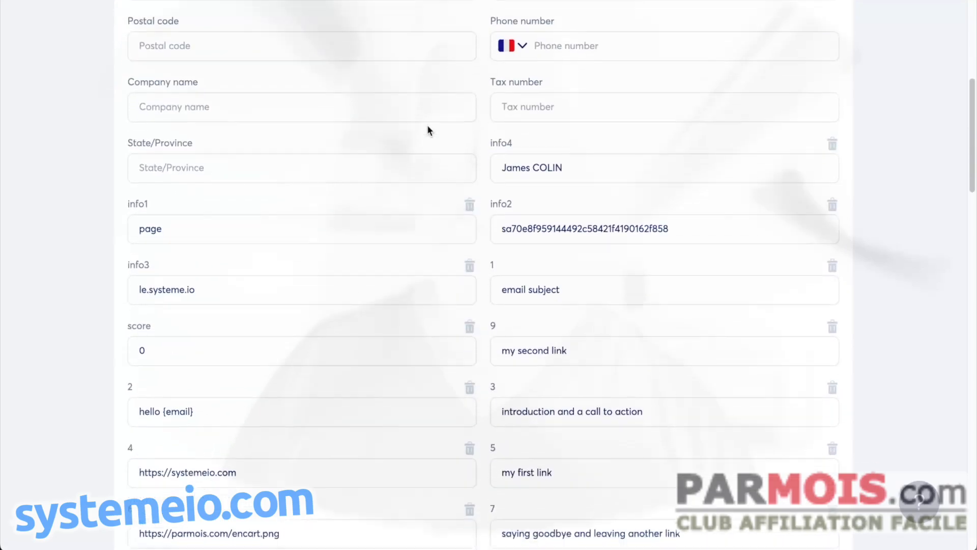
pyautogui.scroll(-5, 428, 126)
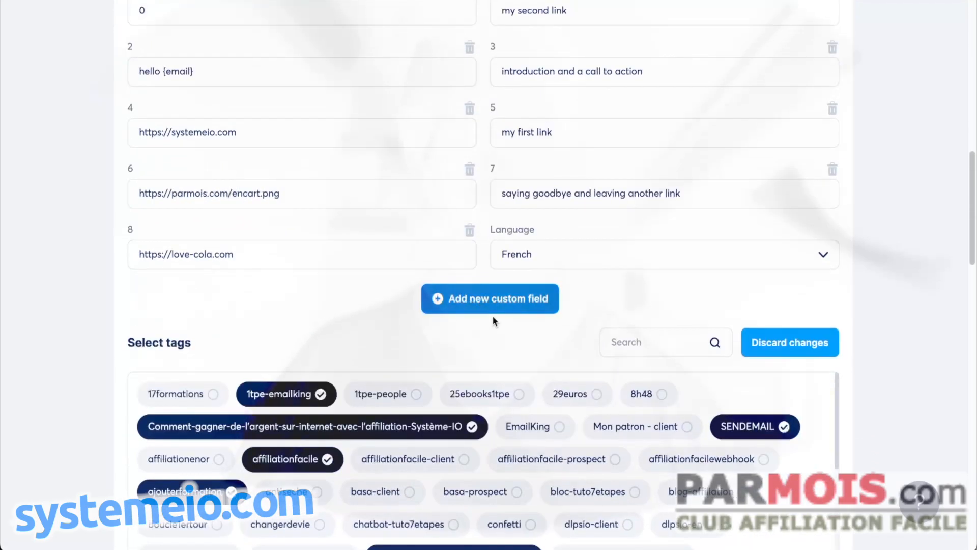
pyautogui.click(489, 308)
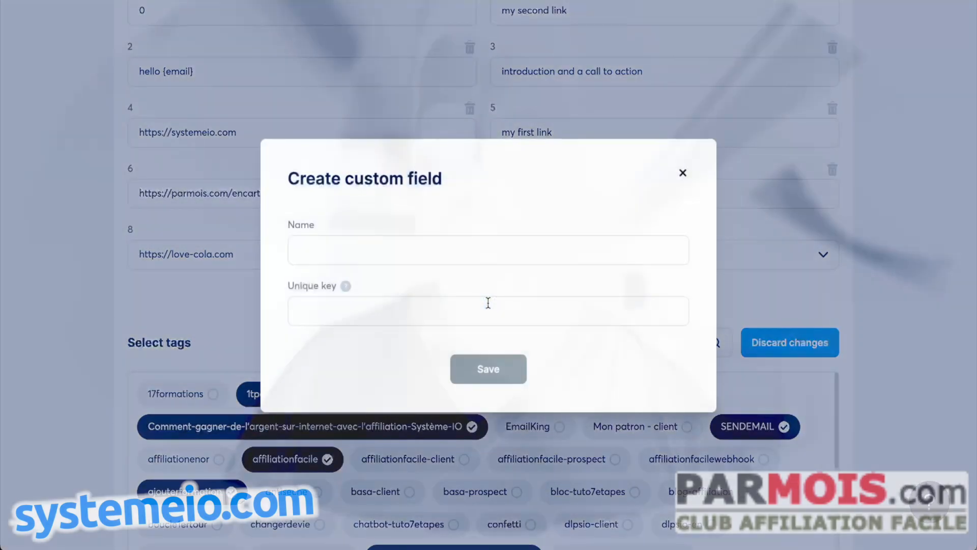
pyautogui.click(683, 175)
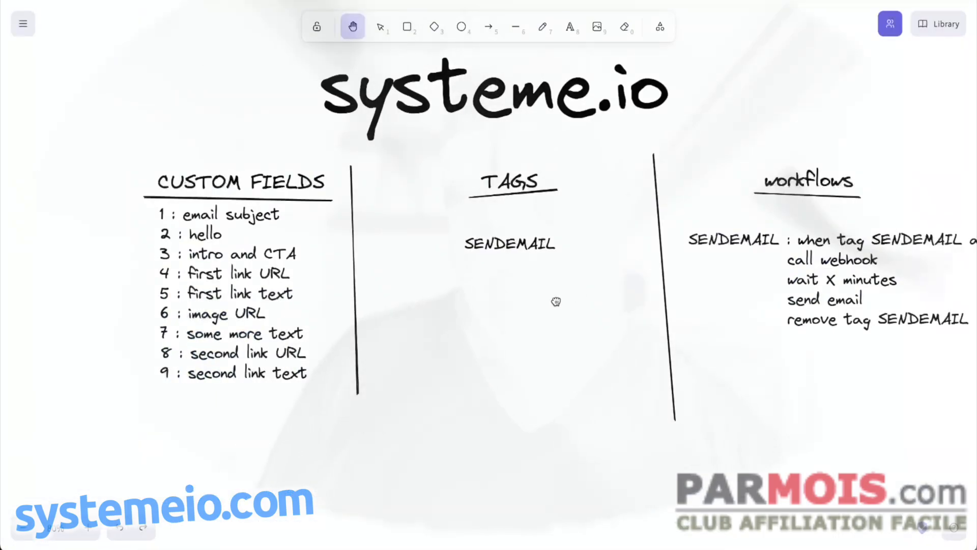
# - Walk through the whiteboard diagram from the tags and workflows sections to the external tool's webhooks section
pyautogui.moveTo(559, 301); pyautogui.dragTo(446, 300)
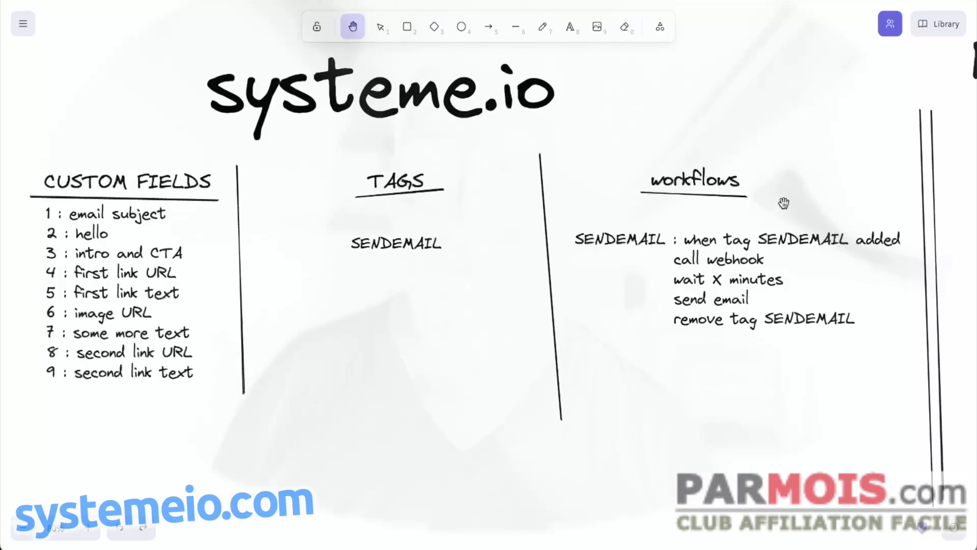
pyautogui.moveTo(787, 200); pyautogui.dragTo(693, 199)
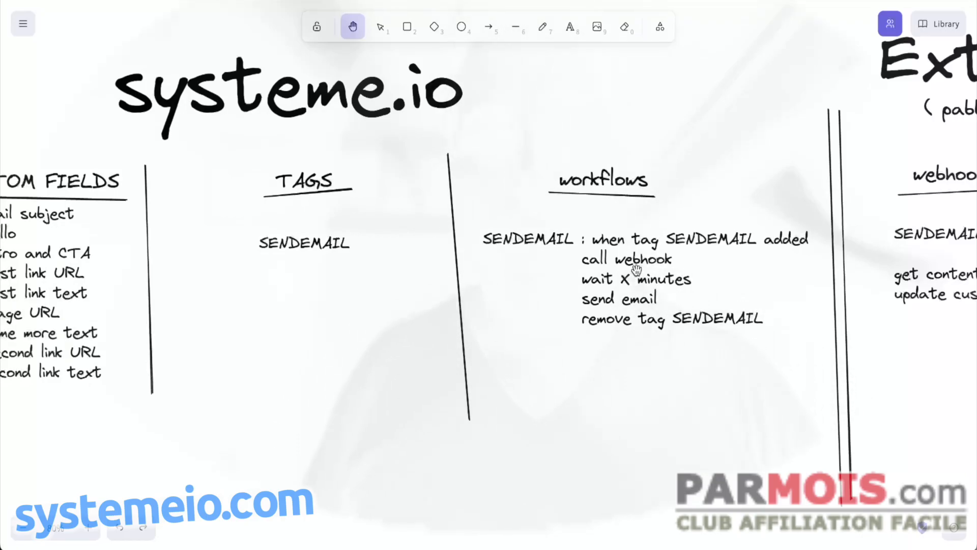
pyautogui.moveTo(338, 331); pyautogui.dragTo(442, 326)
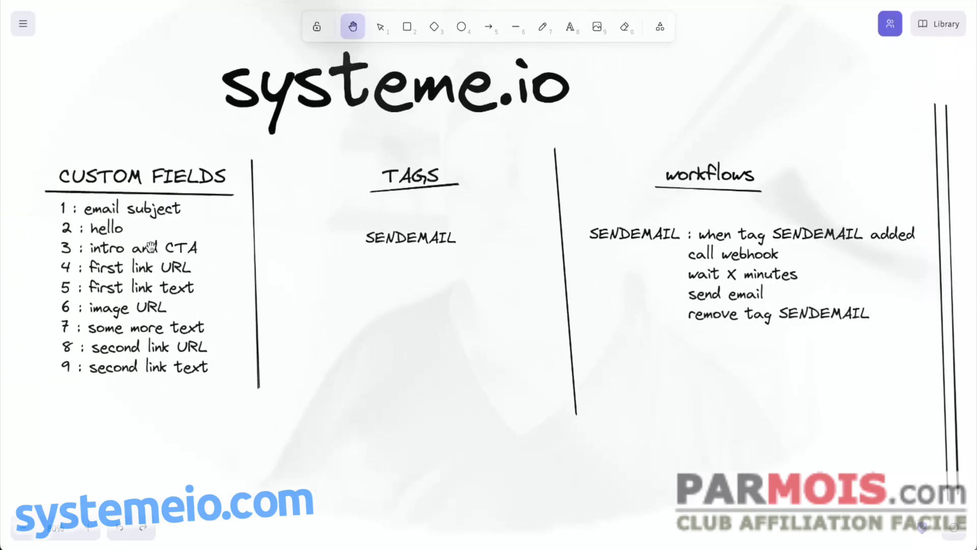
pyautogui.moveTo(515, 355); pyautogui.dragTo(386, 335)
pyautogui.moveTo(617, 346); pyautogui.dragTo(579, 346)
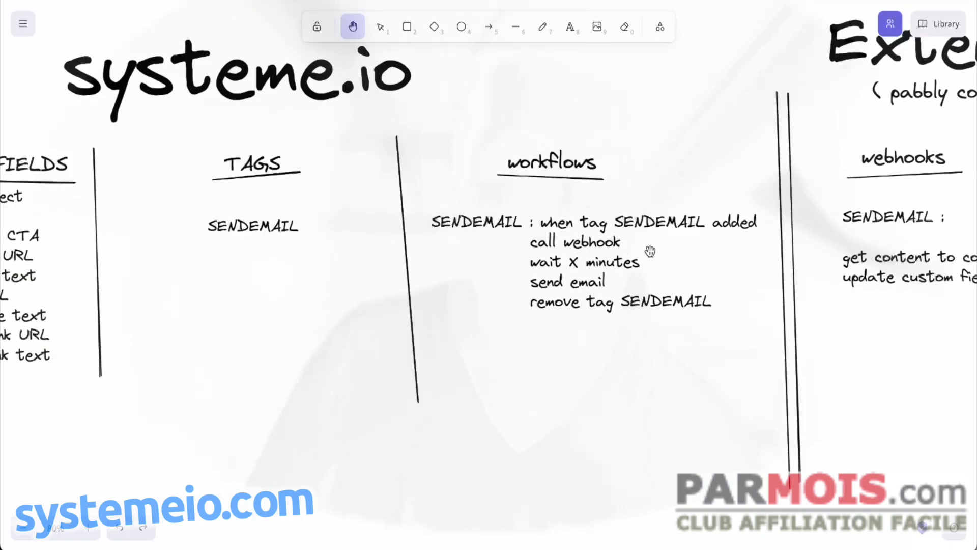
pyautogui.moveTo(665, 253); pyautogui.dragTo(277, 297)
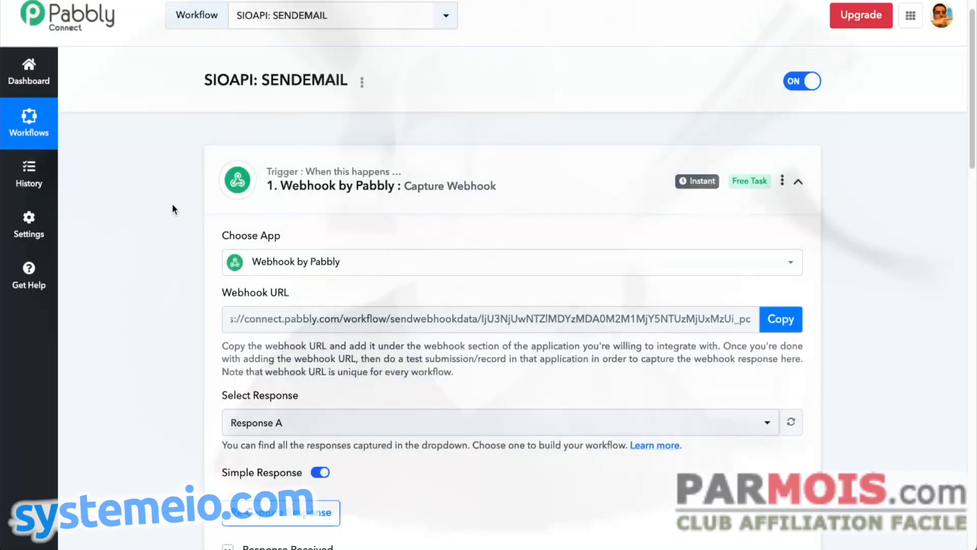
# - In Pabbly Connect, collapse the webhook trigger and examine the API custom request's method, endpoint, headers and data
pyautogui.click(559, 177)
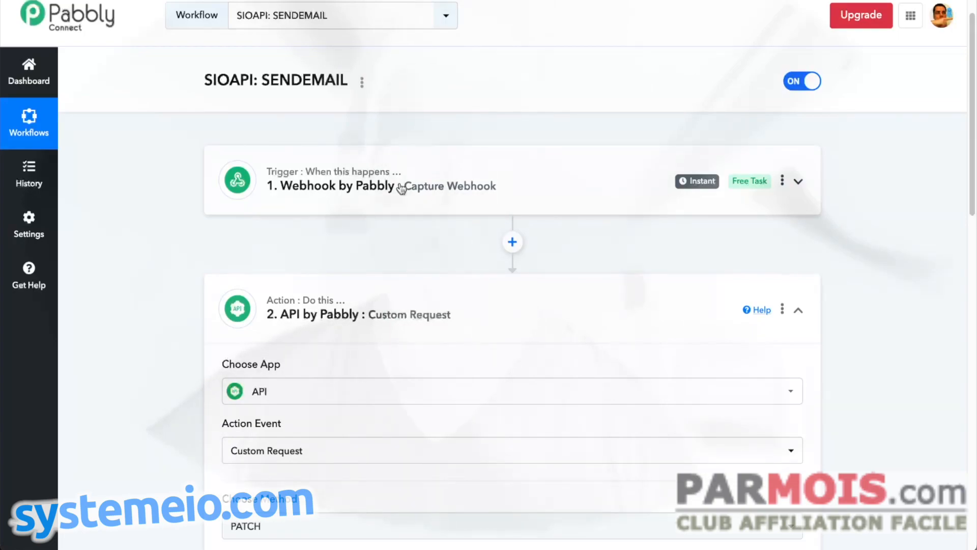
pyautogui.scroll(-1, 161, 281)
pyautogui.scroll(-2, 165, 282)
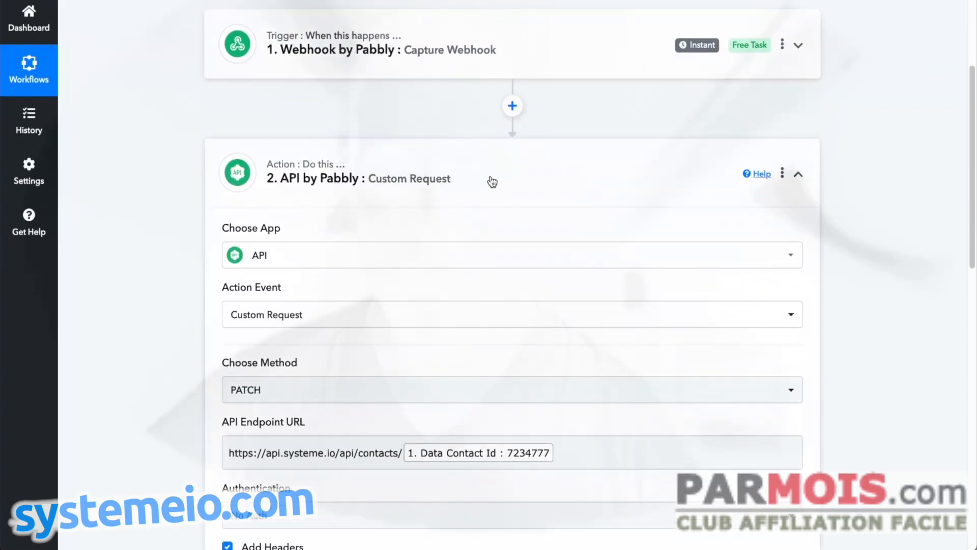
pyautogui.scroll(-1, 489, 181)
pyautogui.scroll(-1, 444, 203)
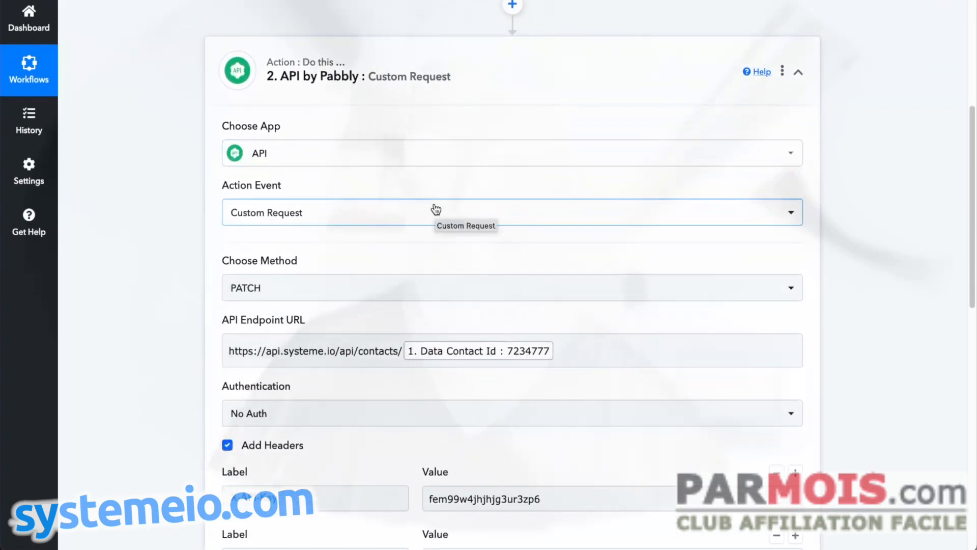
pyautogui.scroll(-5, 205, 219)
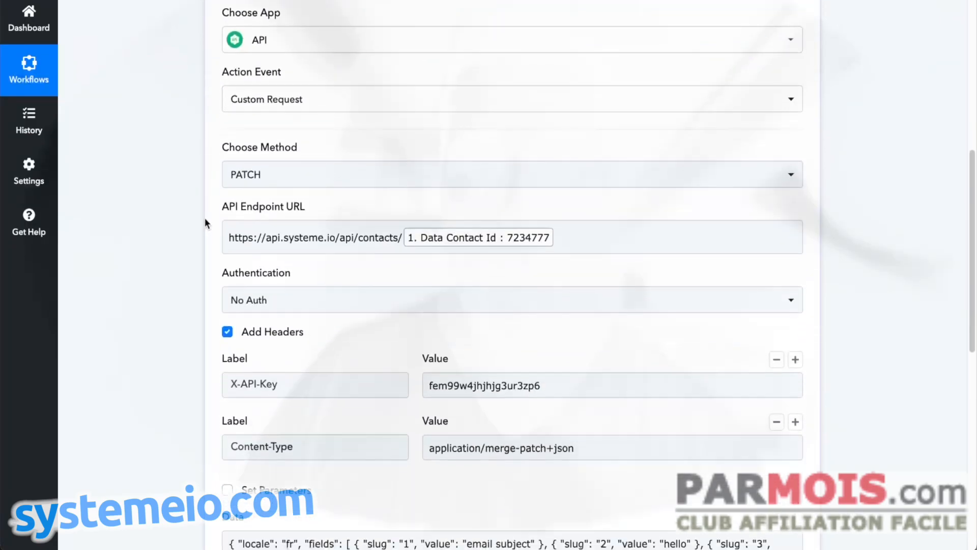
pyautogui.scroll(-3, 191, 261)
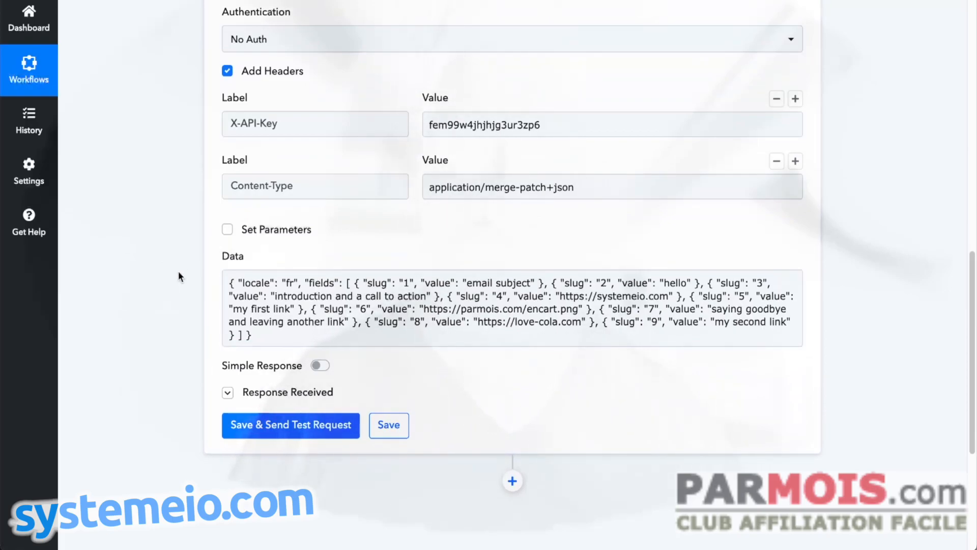
# - Examine the JSON data of the API request and its place after the webhook trigger
pyautogui.click(451, 299)
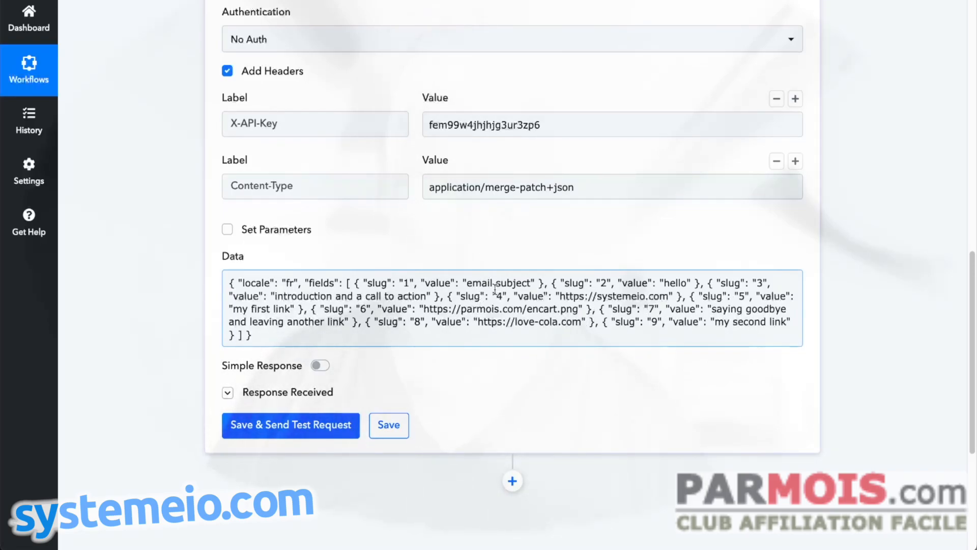
pyautogui.scroll(3, 882, 263)
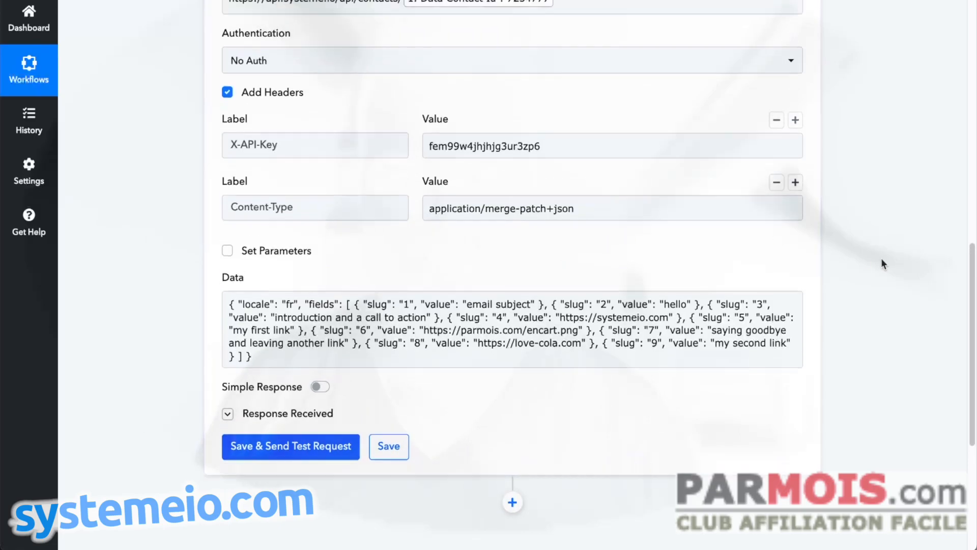
pyautogui.scroll(8, 874, 263)
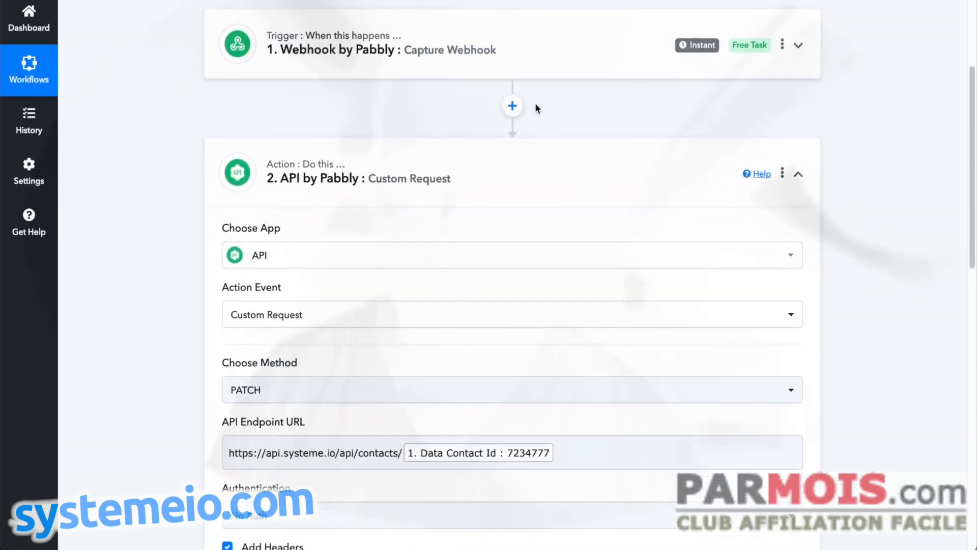
pyautogui.scroll(-8, 560, 137)
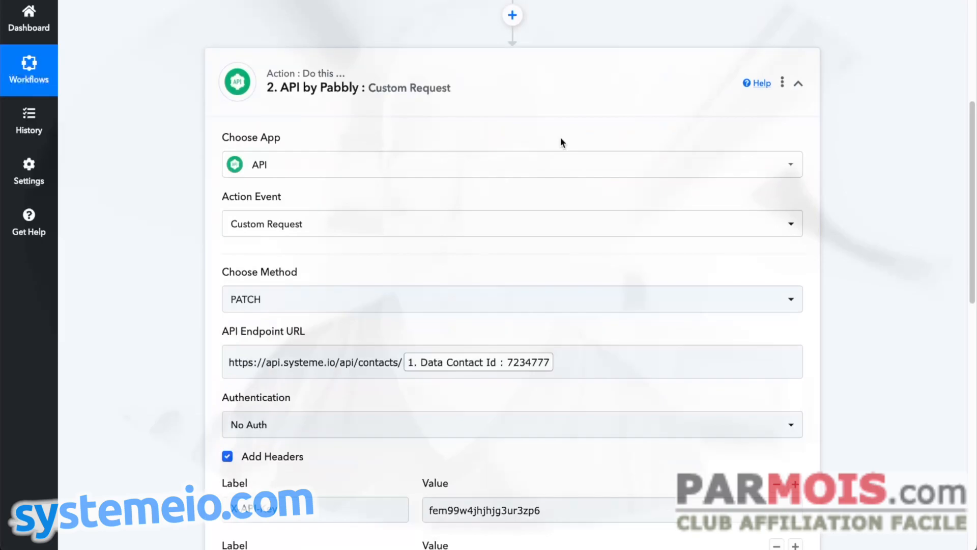
pyautogui.scroll(-1, 560, 136)
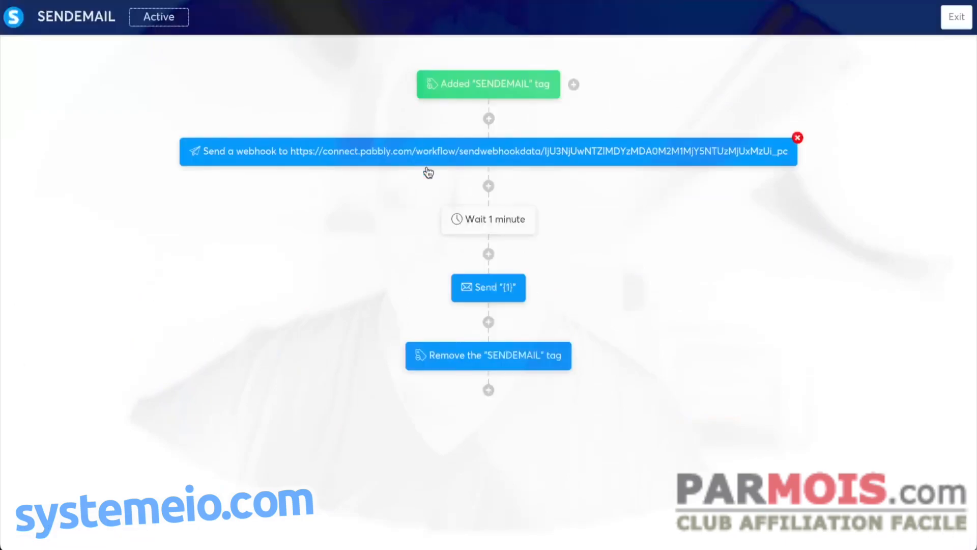
# - Open the email {1} for editing from the systeme.io workflow and inspect its personalization substitutes, highlighting {first_name}
pyautogui.click(483, 286)
pyautogui.click(395, 355)
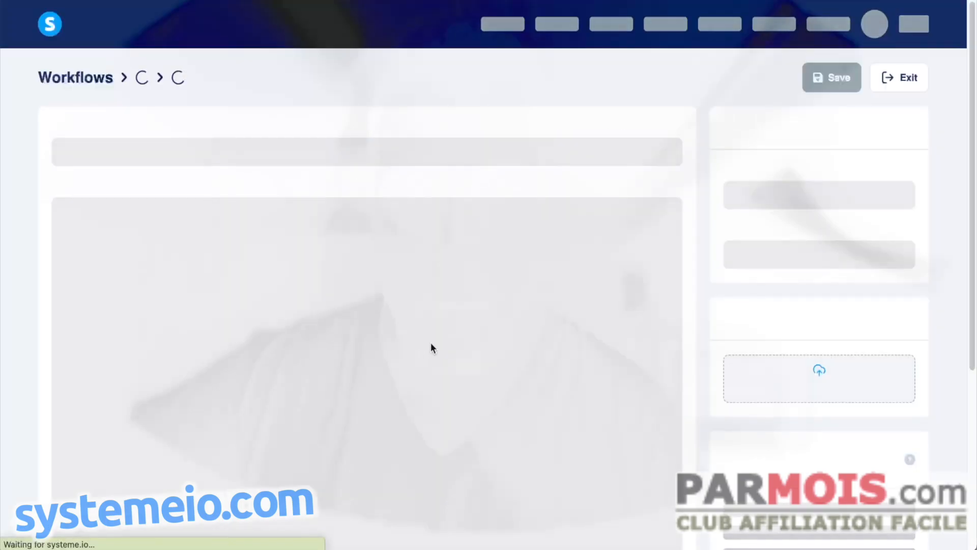
pyautogui.scroll(-5, 711, 179)
pyautogui.scroll(-1, 712, 183)
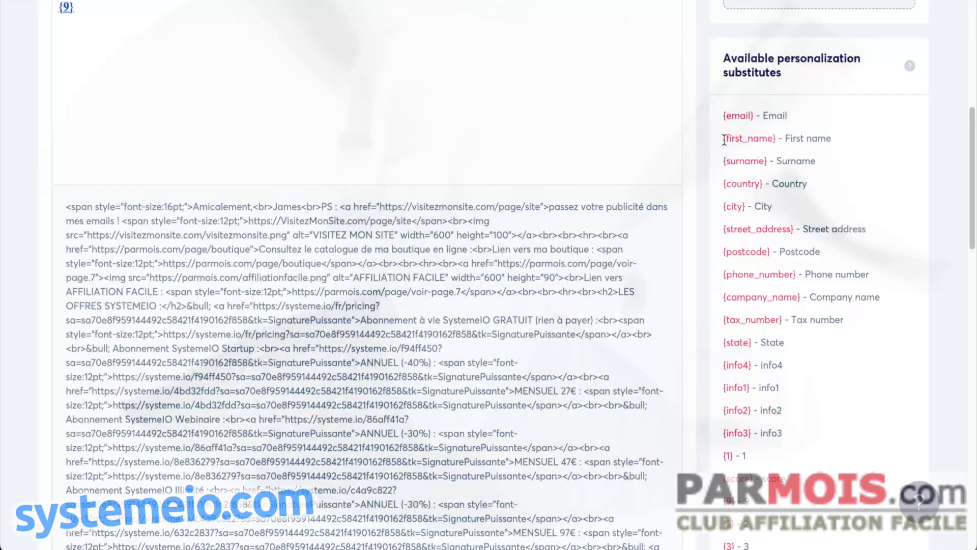
pyautogui.moveTo(723, 140); pyautogui.dragTo(767, 141)
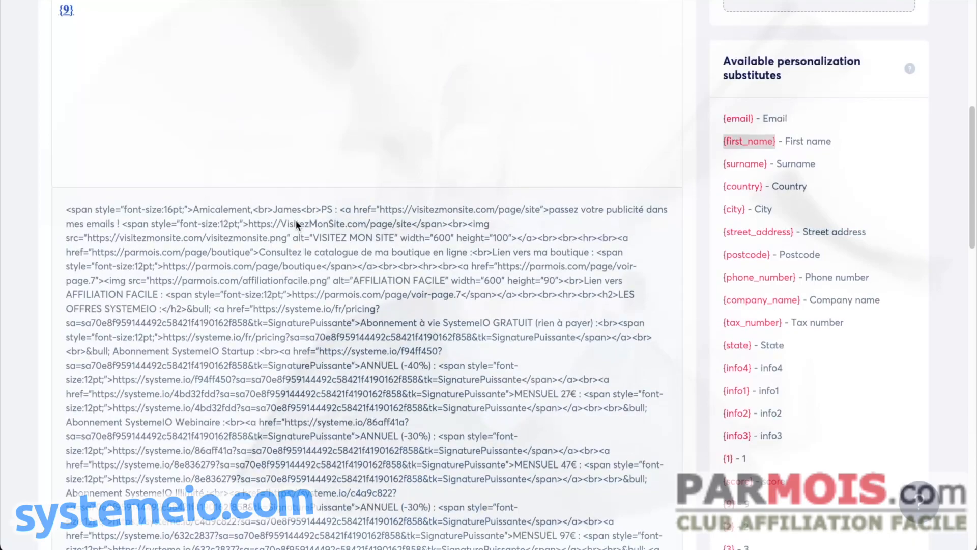
pyautogui.scroll(6, 295, 220)
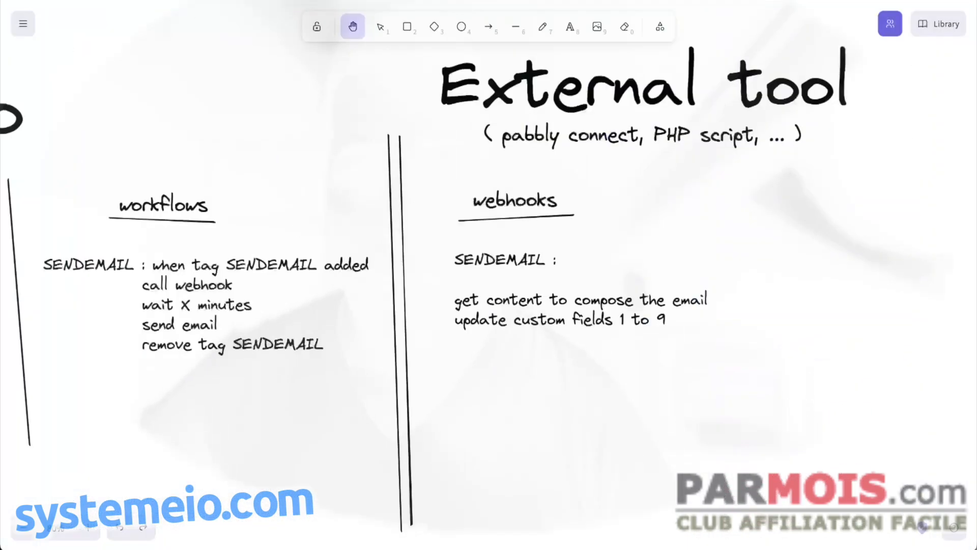
# - Return to the whiteboard and zoom out to review the systeme.io side of the diagram
pyautogui.click(29, 531)
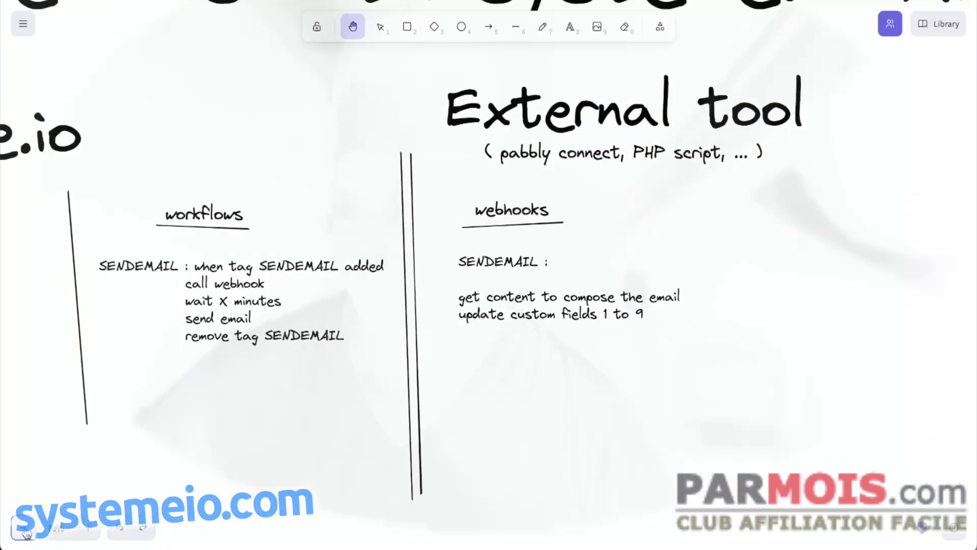
pyautogui.click(29, 531)
pyautogui.click(29, 530)
pyautogui.moveTo(172, 374); pyautogui.dragTo(451, 357)
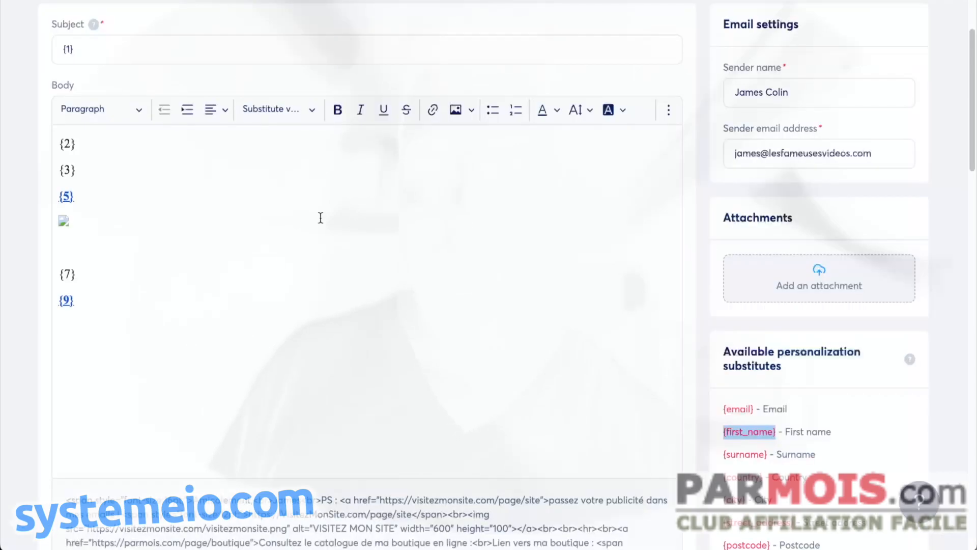
# - Examine the email's subject and the available personalization substitutes, highlighting {1} and placing the cursor in the subject
pyautogui.scroll(2, 692, 163)
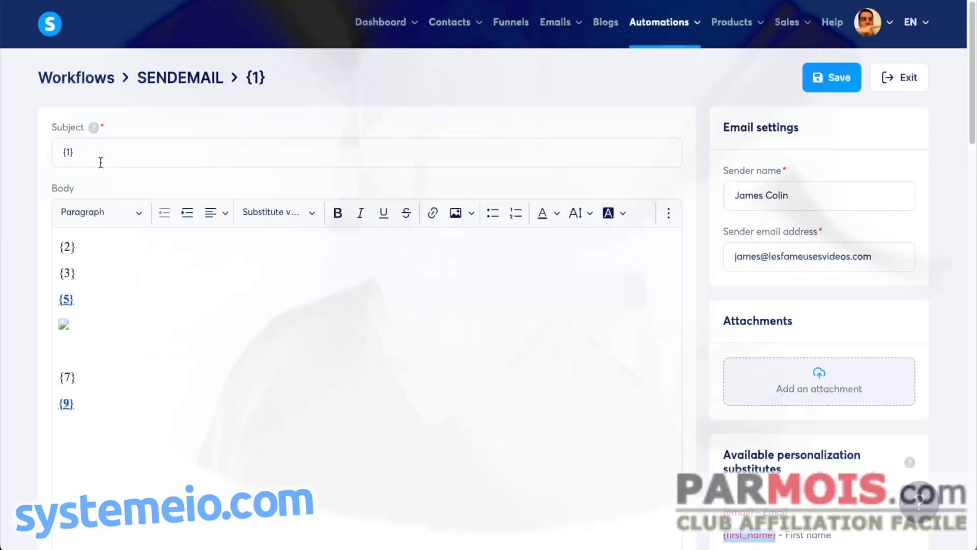
pyautogui.scroll(-10, 716, 258)
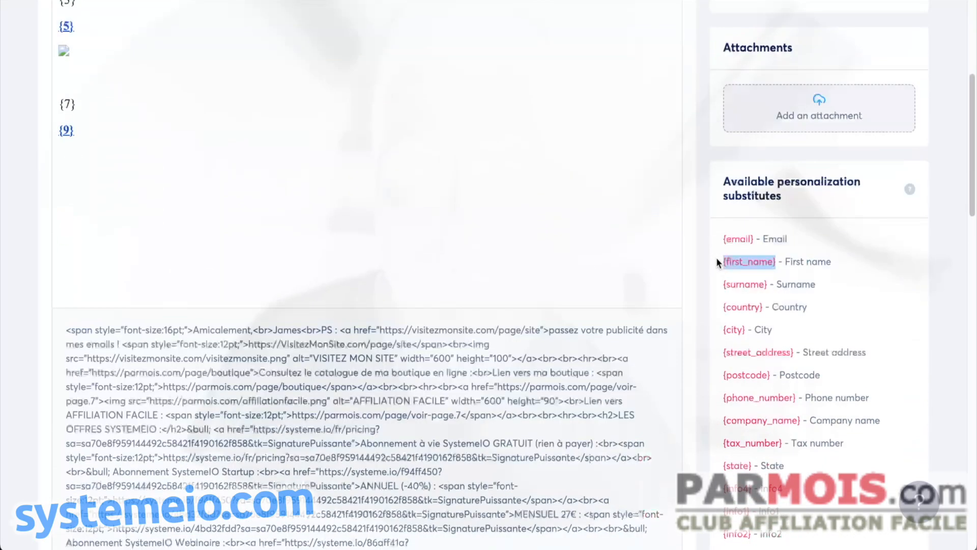
pyautogui.scroll(-1, 715, 258)
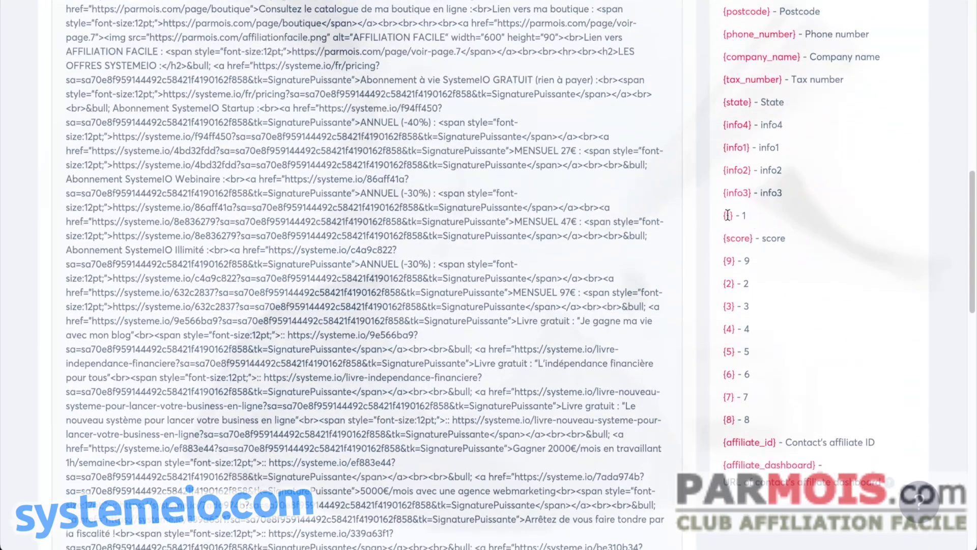
pyautogui.moveTo(722, 215); pyautogui.dragTo(736, 217)
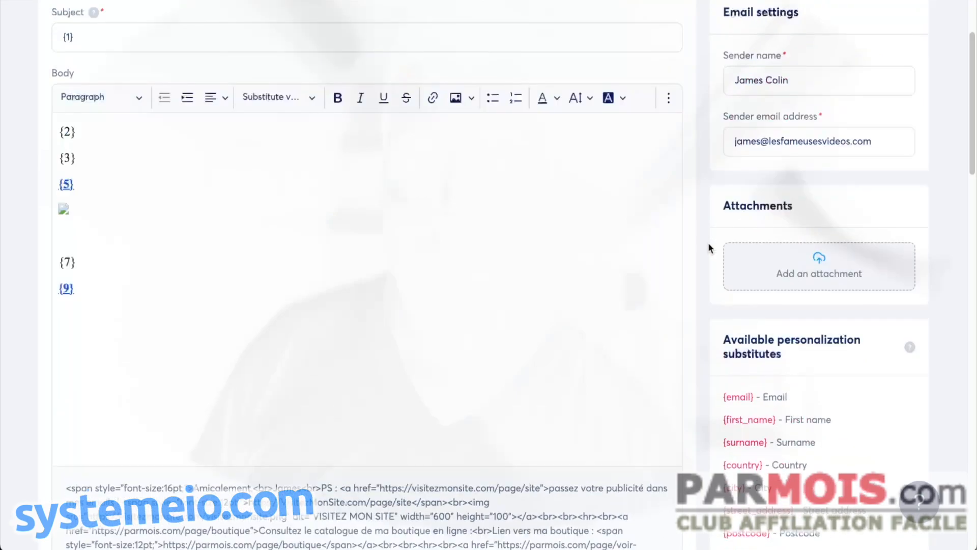
pyautogui.scroll(2, 363, 163)
pyautogui.click(103, 125)
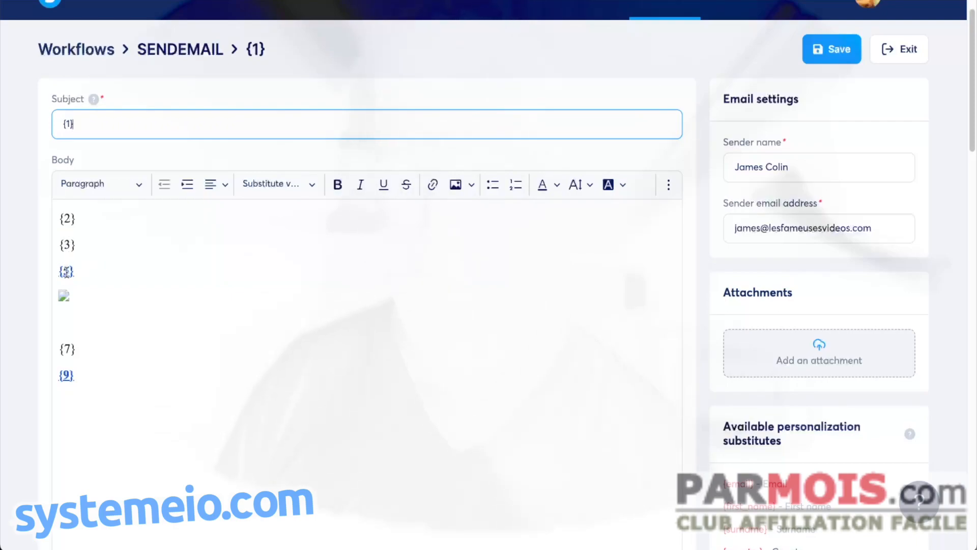
# - Inspect the link target of {5} in the email body and select the image below it to view its options
pyautogui.click(67, 272)
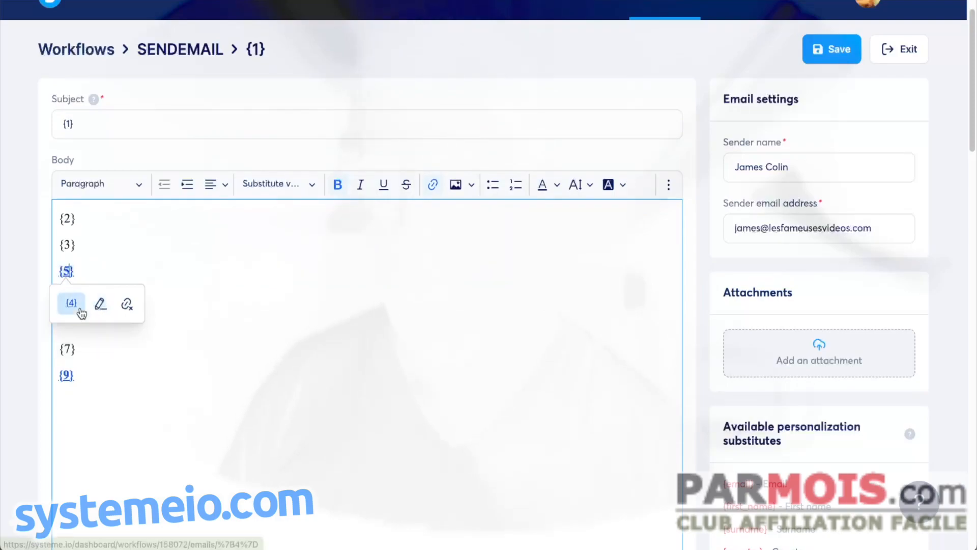
pyautogui.click(110, 272)
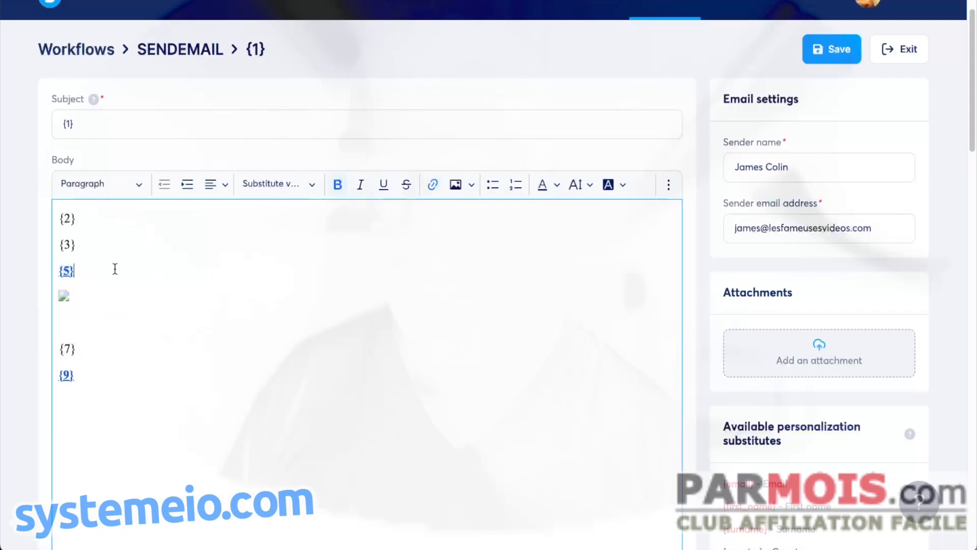
pyautogui.click(64, 295)
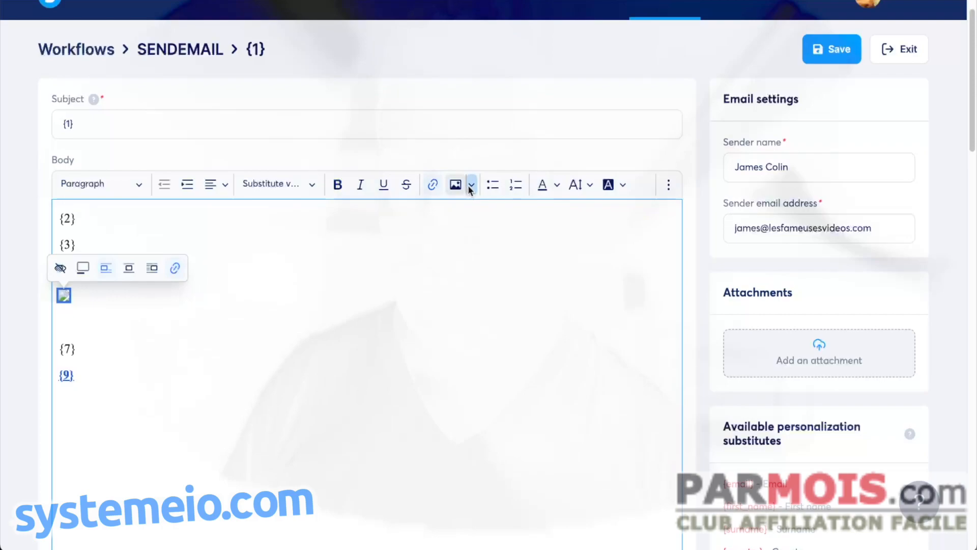
pyautogui.click(450, 223)
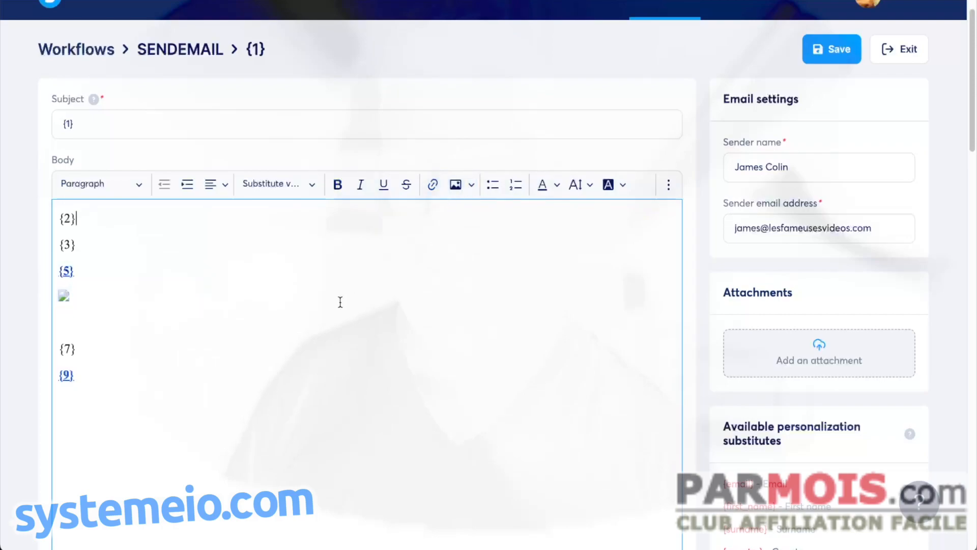
# - Try inserting an image via URL with {6} as its address, and cancel the insertion
pyautogui.click(471, 184)
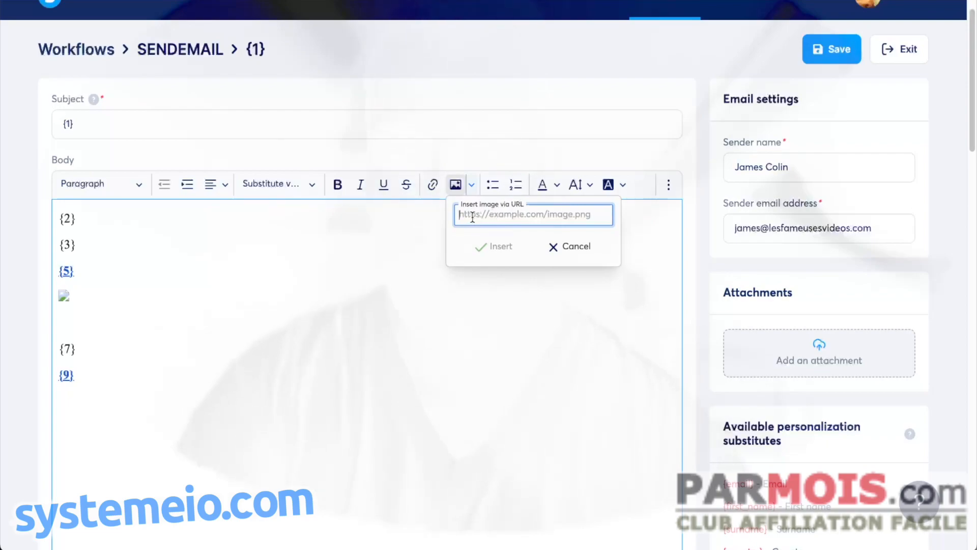
pyautogui.write('{6}')
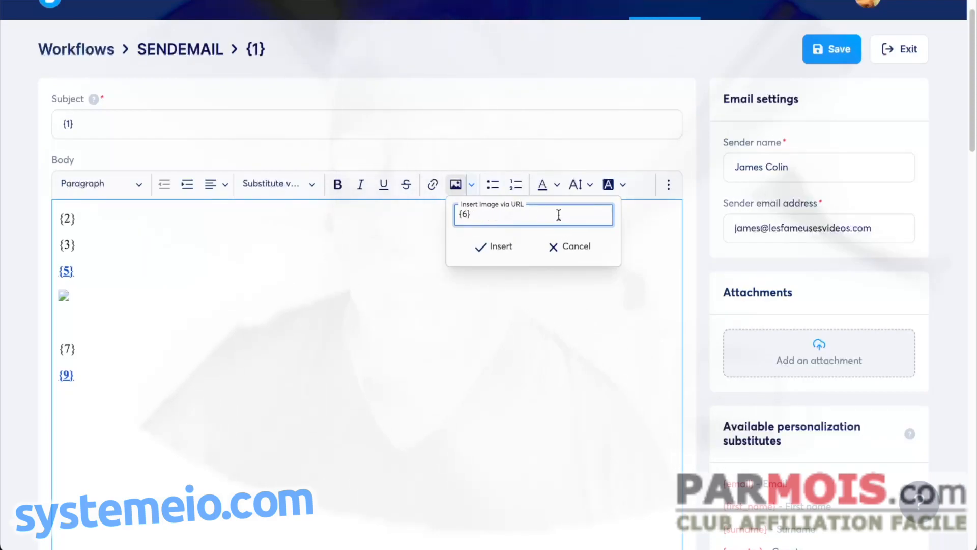
pyautogui.click(570, 246)
# - Inspect the link targets of the body image and of the {9} text
pyautogui.click(64, 295)
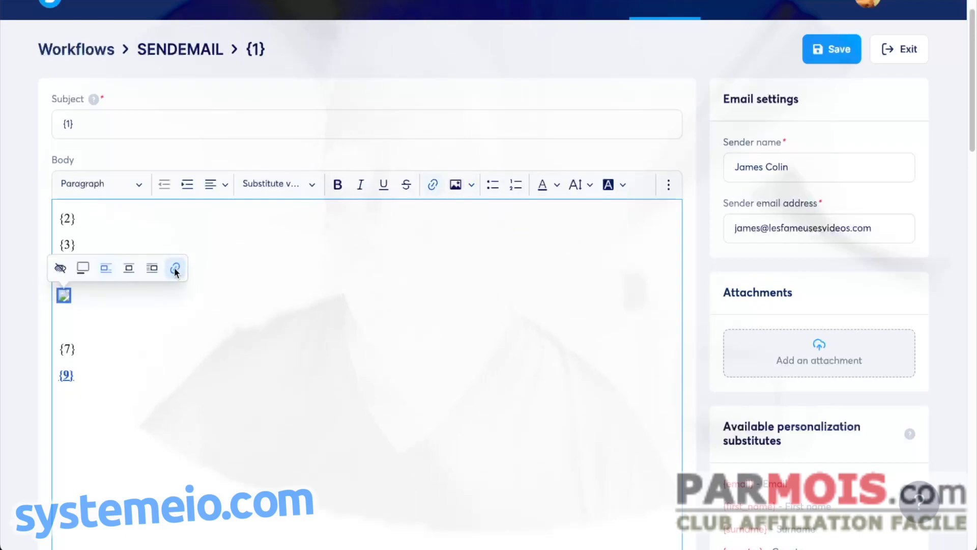
pyautogui.click(175, 267)
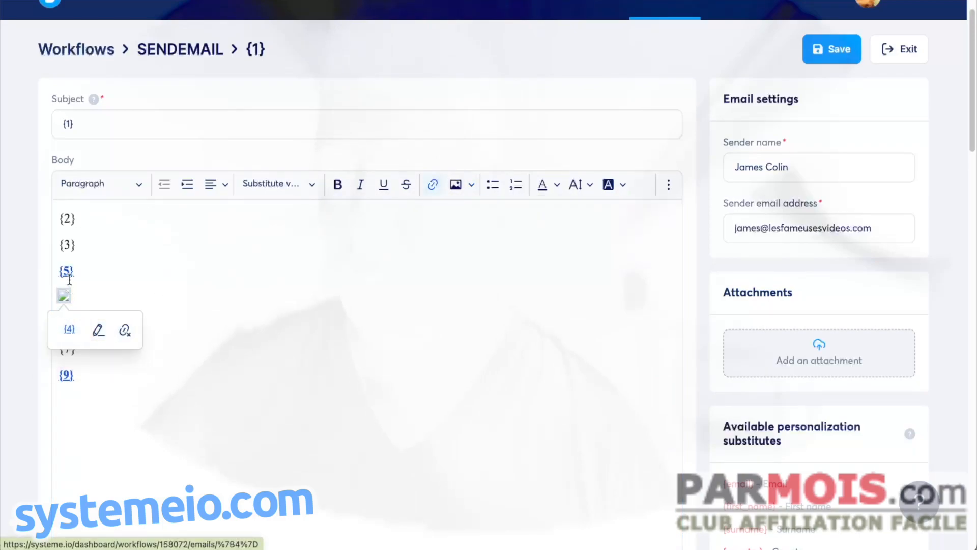
pyautogui.click(179, 281)
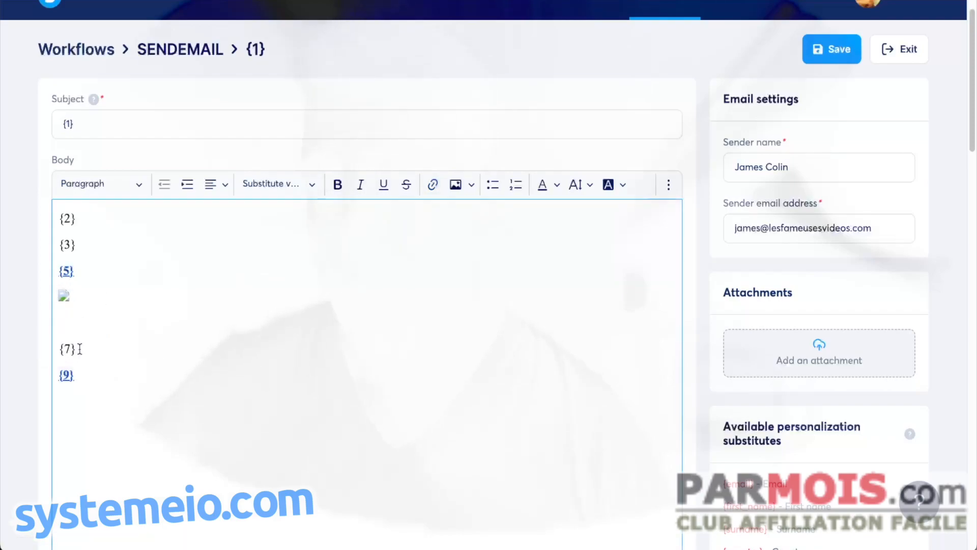
pyautogui.click(67, 374)
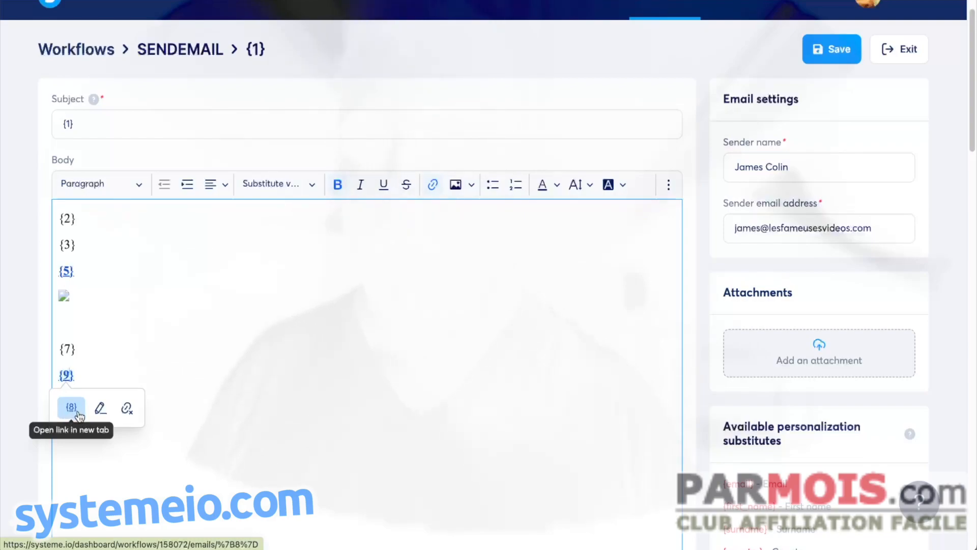
pyautogui.click(183, 303)
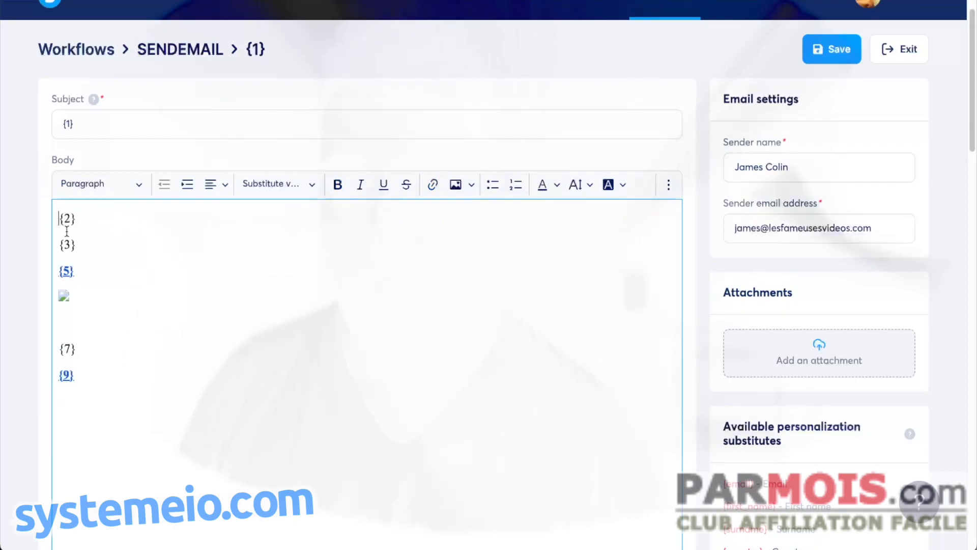
# - Highlight the whole body and view its font size options, and select the linked {5} text to view its formatting
pyautogui.moveTo(62, 221); pyautogui.dragTo(112, 388)
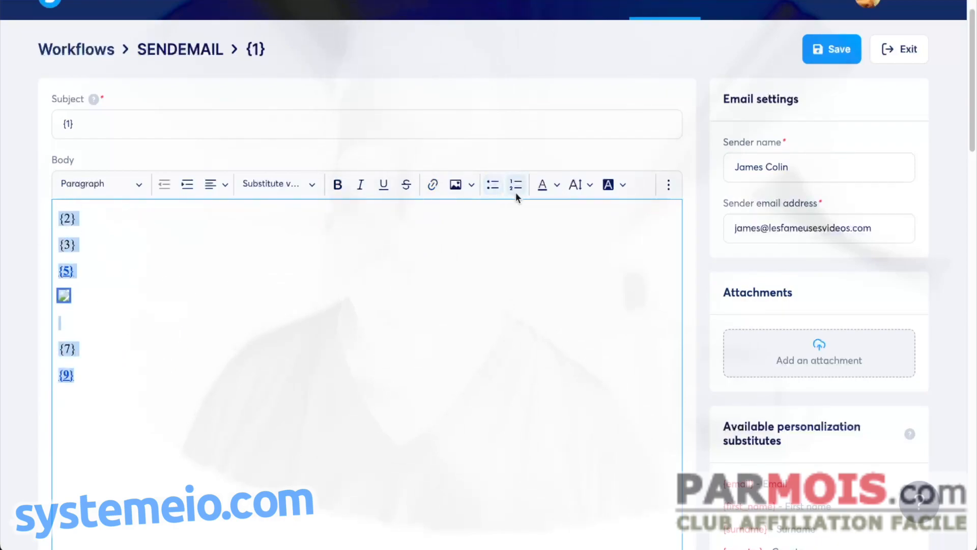
pyautogui.click(580, 184)
pyautogui.click(273, 329)
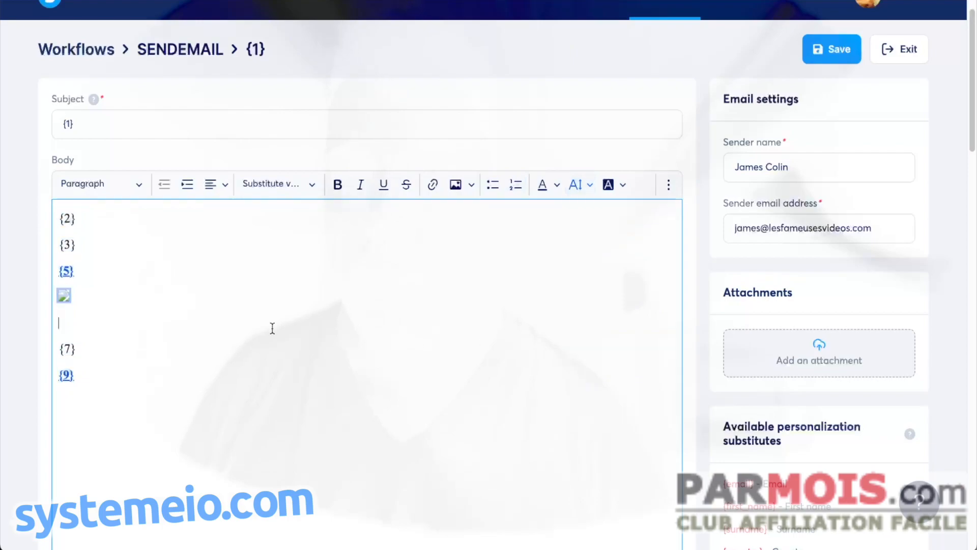
pyautogui.moveTo(84, 274); pyautogui.dragTo(57, 271)
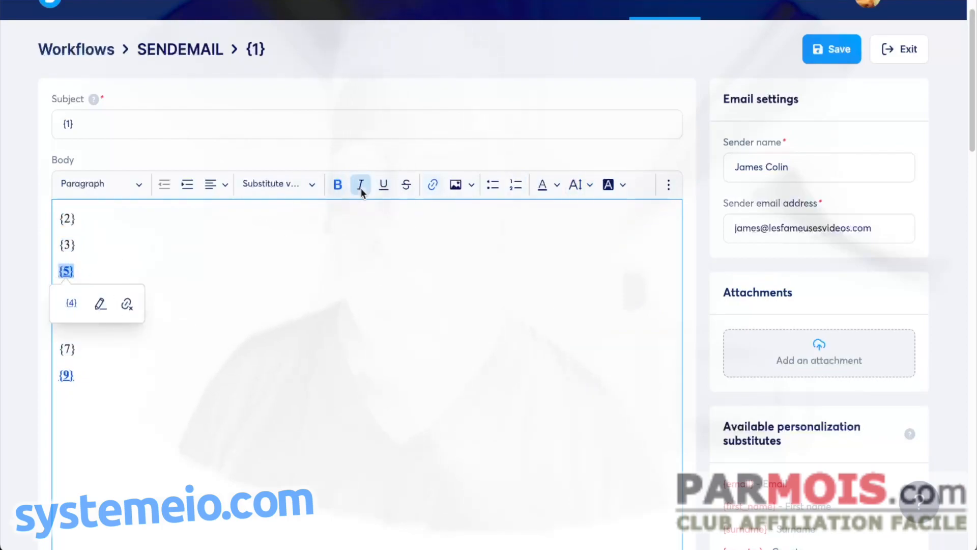
pyautogui.click(283, 266)
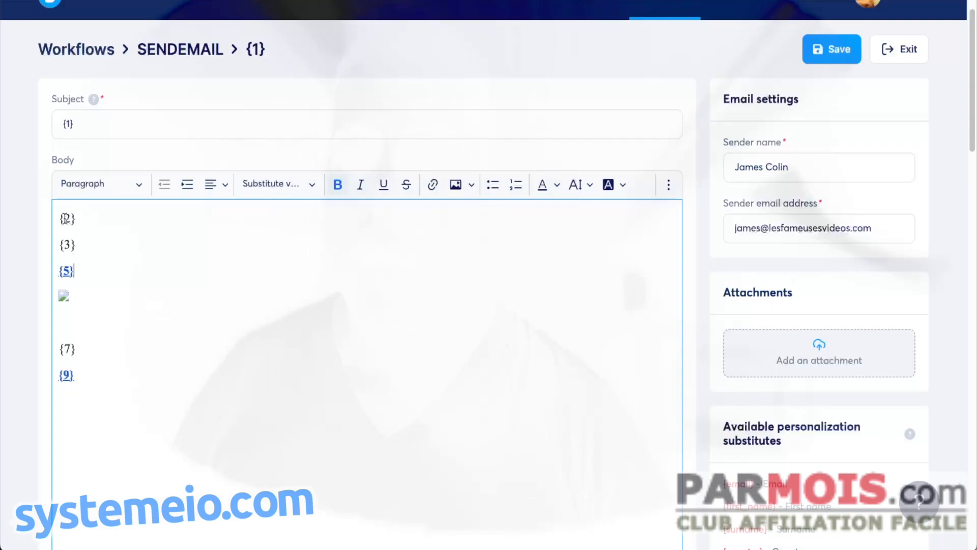
# - Copy the {first_name} substitute and paste it after {2} in the email body
pyautogui.scroll(-1, 633, 440)
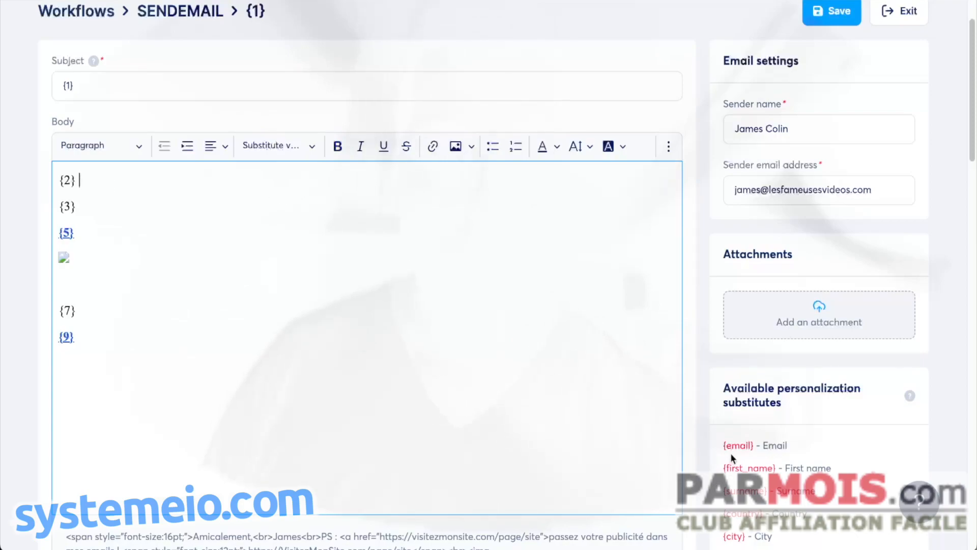
pyautogui.moveTo(724, 466); pyautogui.dragTo(775, 467)
pyautogui.hotkey('ctrl', 'c')
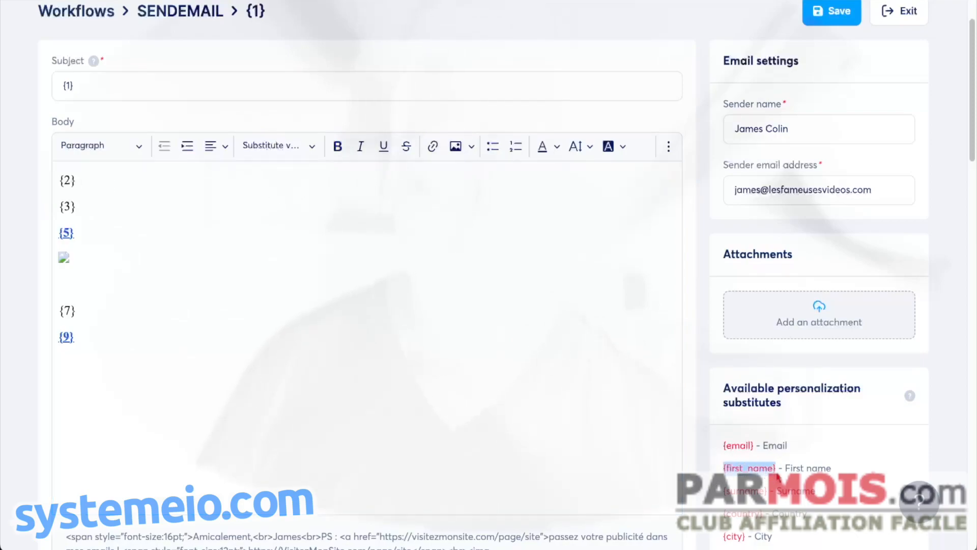
pyautogui.click(125, 177)
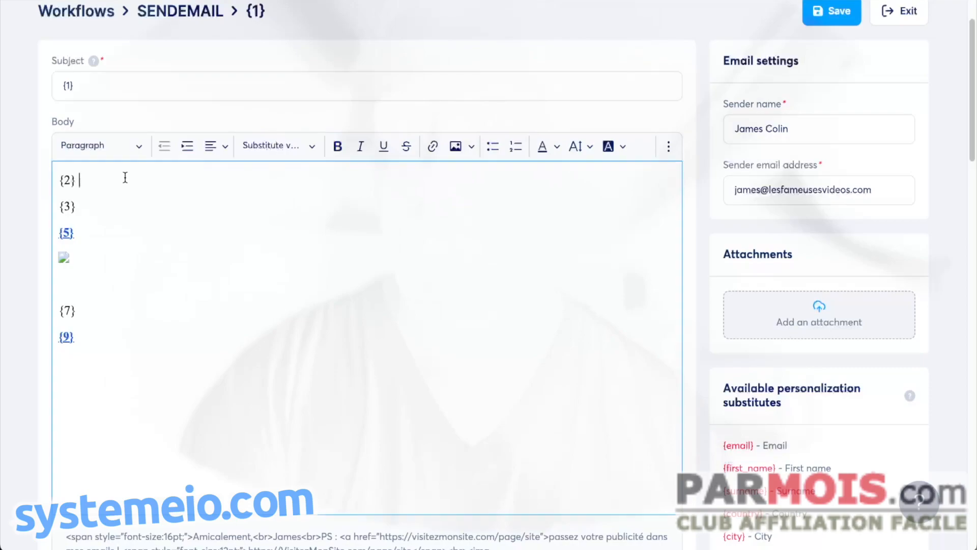
pyautogui.hotkey('ctrl', 'v')
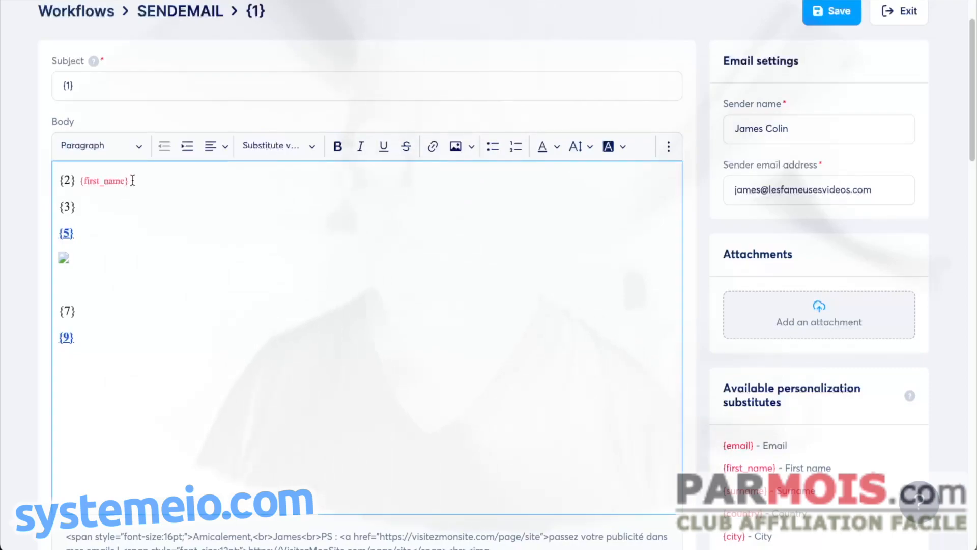
# - Clear the background color of {first_name} in the body, trying black before removing it again
pyautogui.moveTo(131, 180); pyautogui.dragTo(78, 180)
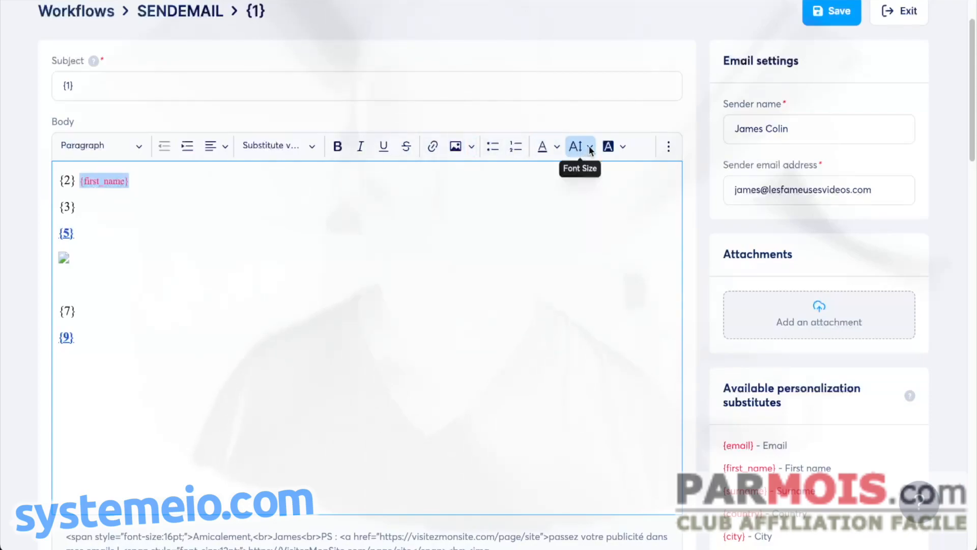
pyautogui.click(624, 146)
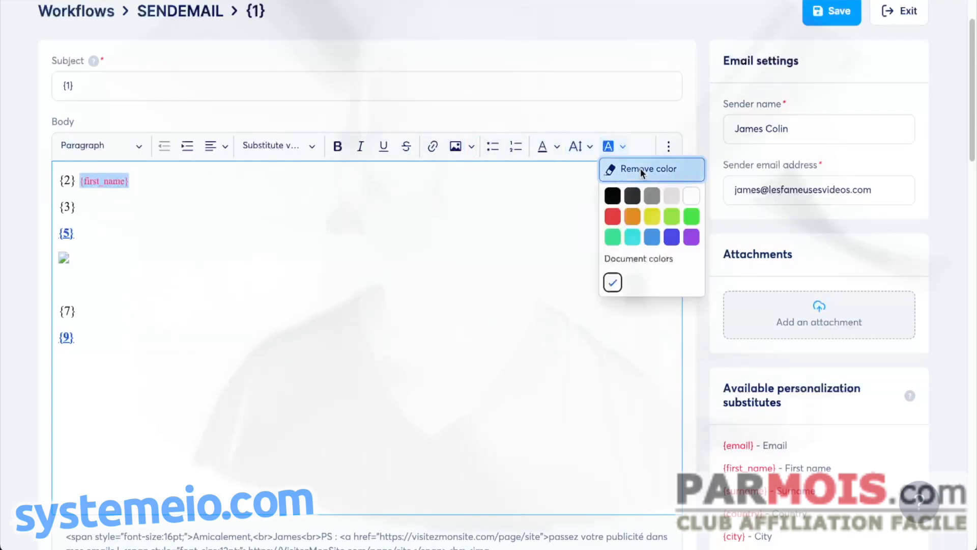
pyautogui.click(640, 168)
pyautogui.click(622, 149)
pyautogui.click(612, 194)
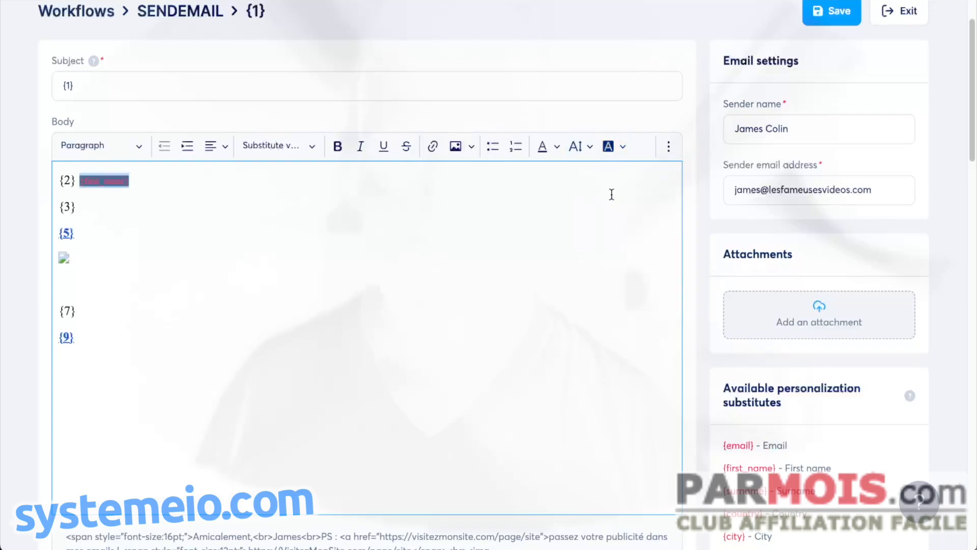
pyautogui.click(625, 148)
pyautogui.click(625, 167)
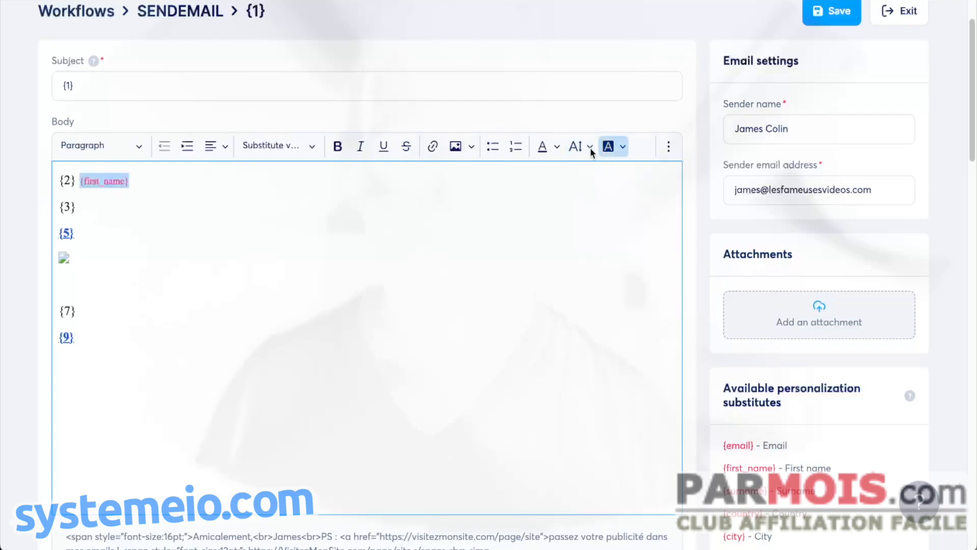
# - Remove the font color of {first_name} and set its font size to 18
pyautogui.click(558, 148)
pyautogui.click(558, 166)
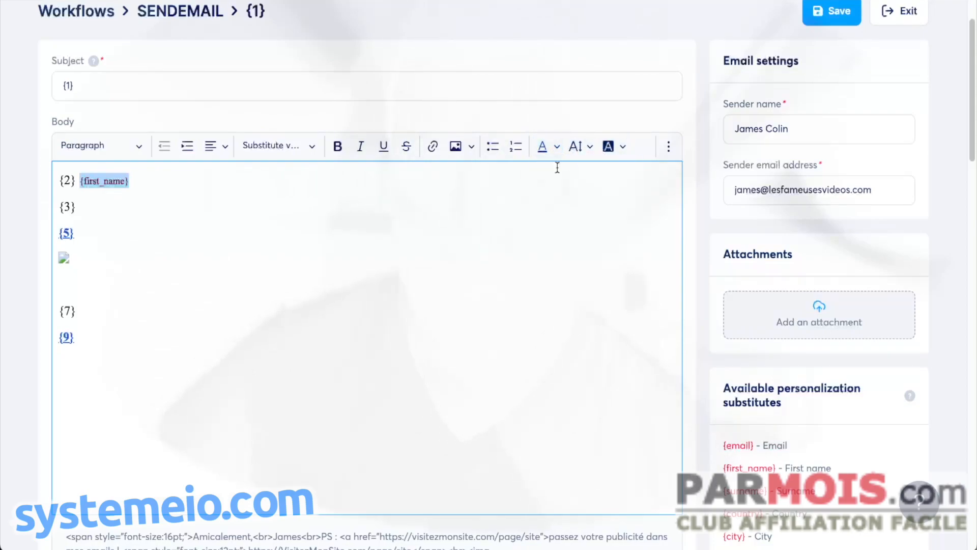
pyautogui.click(583, 149)
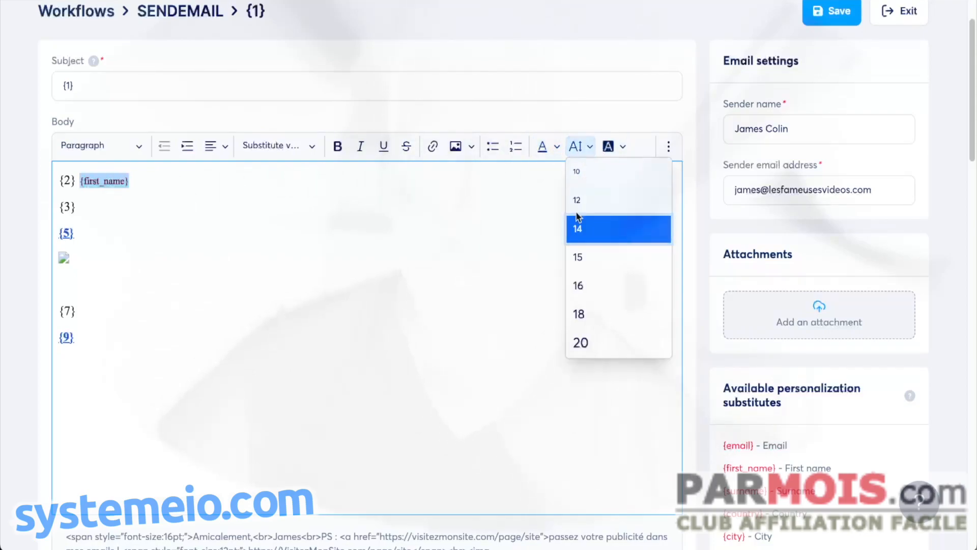
pyautogui.click(586, 311)
pyautogui.click(163, 201)
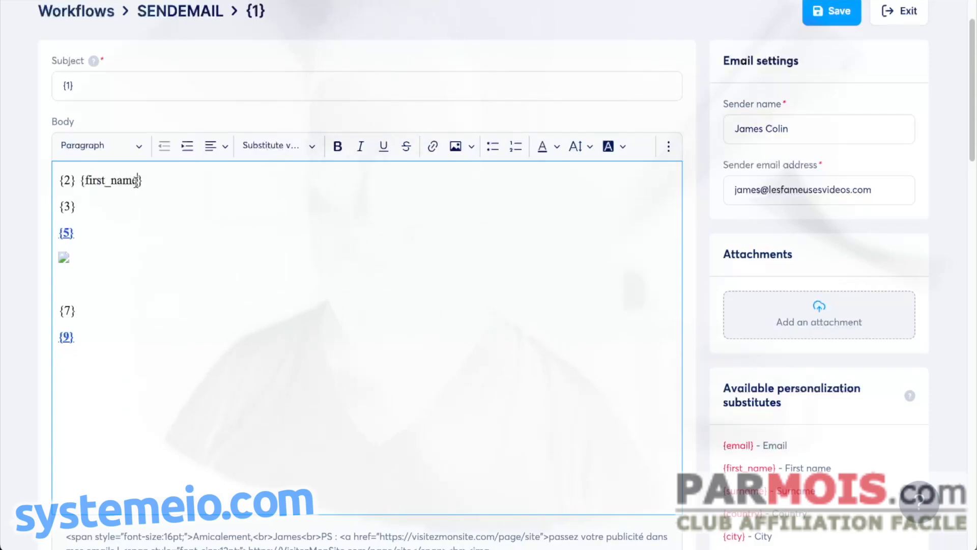
# - Delete {first_name} from the line after {2} and exit the email editor
pyautogui.moveTo(147, 181); pyautogui.dragTo(81, 176)
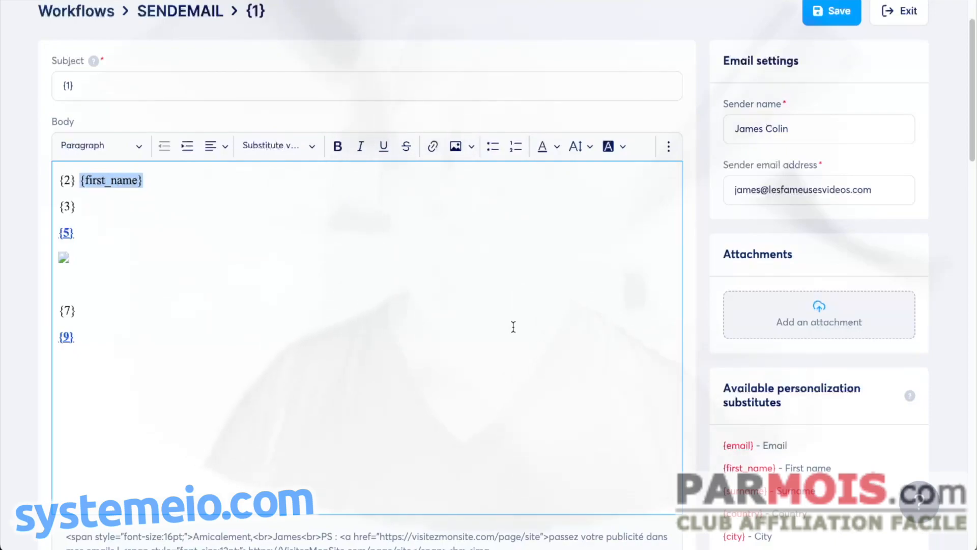
pyautogui.press('BackSpace')
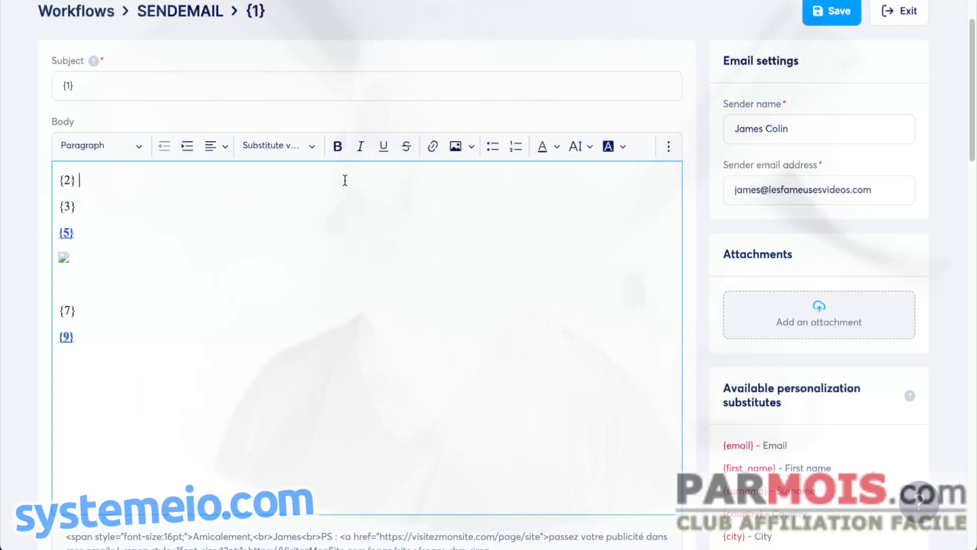
pyautogui.click(899, 11)
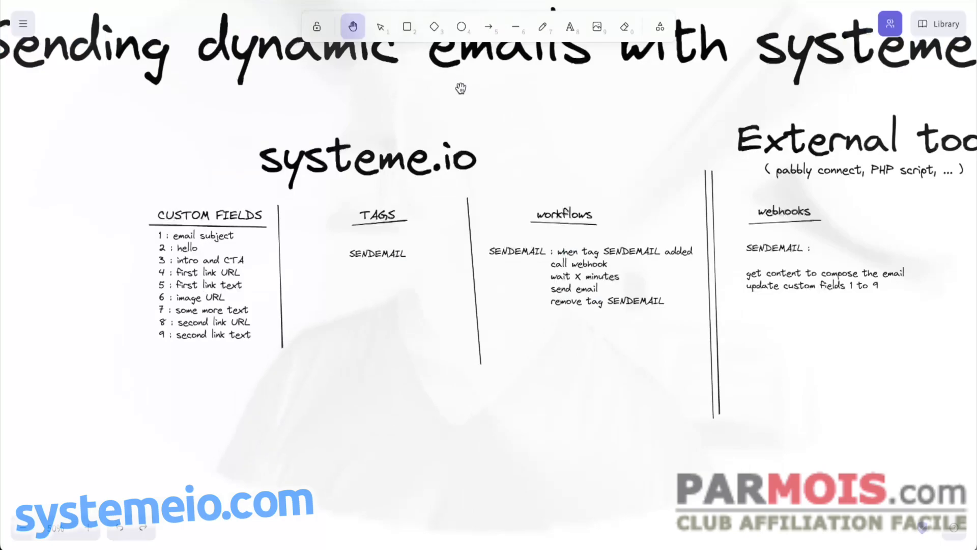
# - Switch to the whiteboard and review the systeme.io and External tool sections of the diagram
pyautogui.hscroll(2, 572, 142)
pyautogui.moveTo(571, 142); pyautogui.dragTo(585, 203)
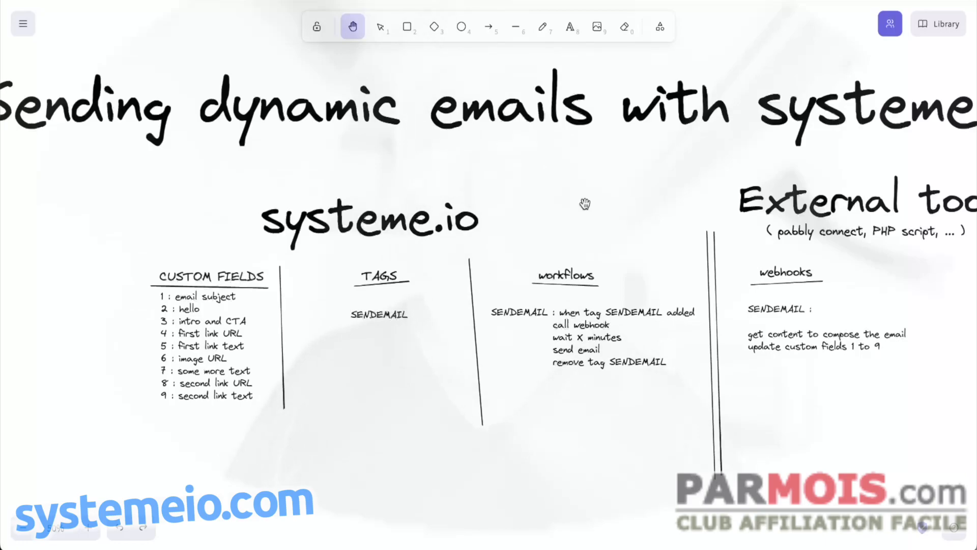
pyautogui.moveTo(652, 185); pyautogui.dragTo(596, 197)
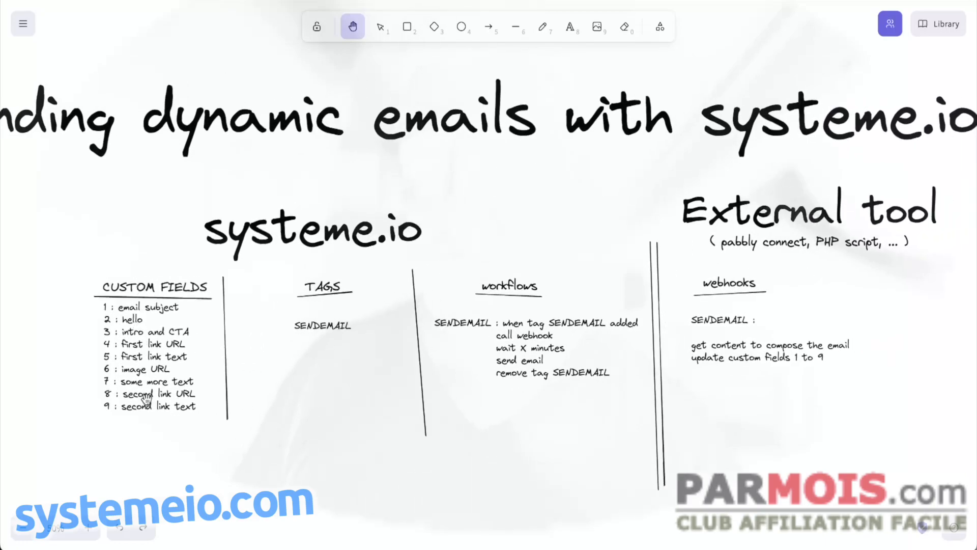